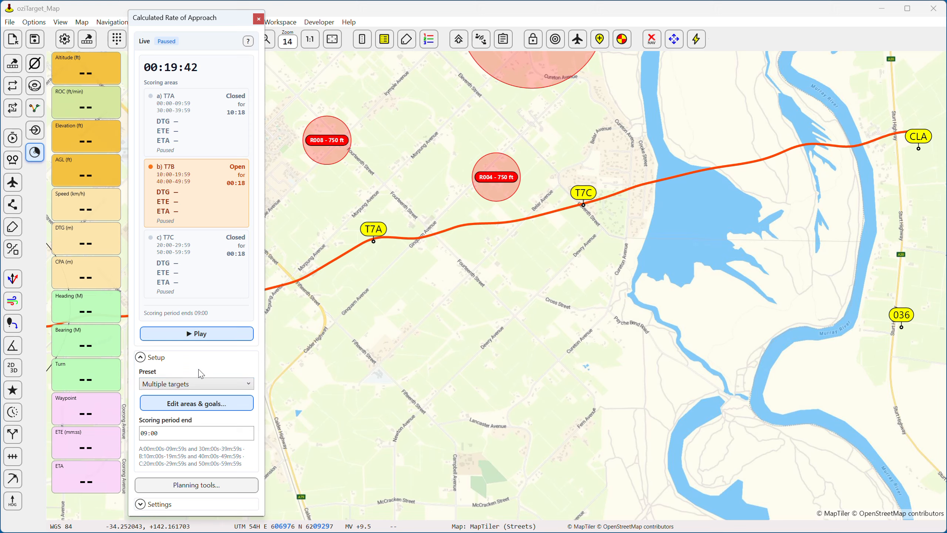
- Try the MMA quadrants A–D and Concentric rings scoring presets, and return the preset to Multiple targets
left_click(192, 386)
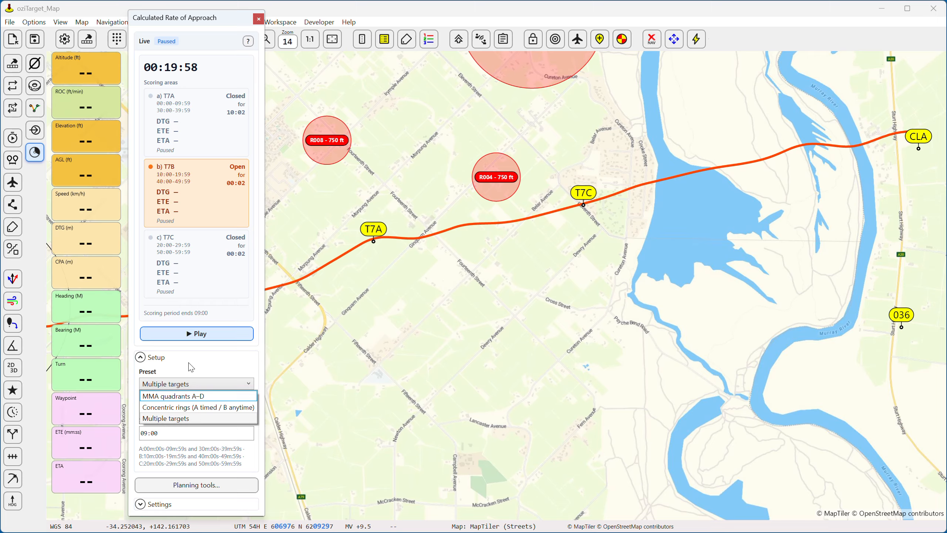
left_click(174, 396)
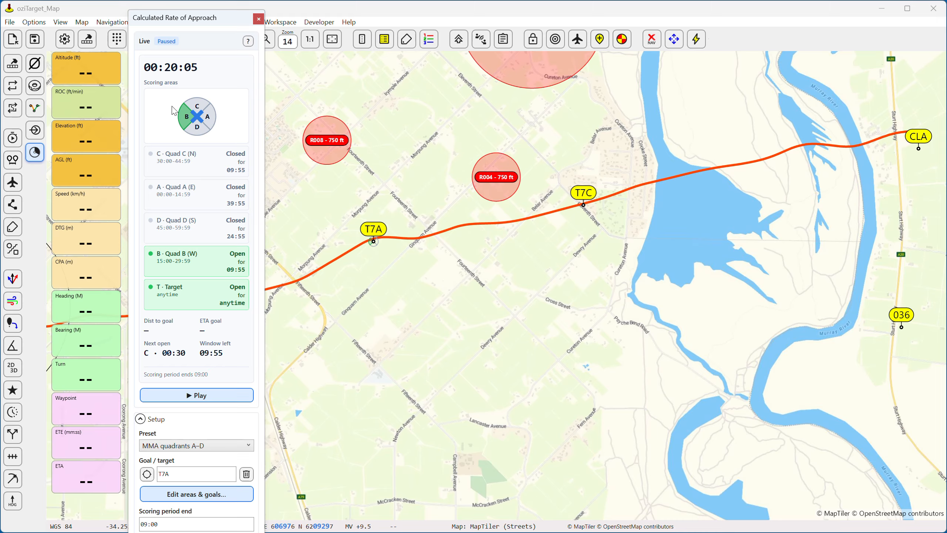
left_click(192, 450)
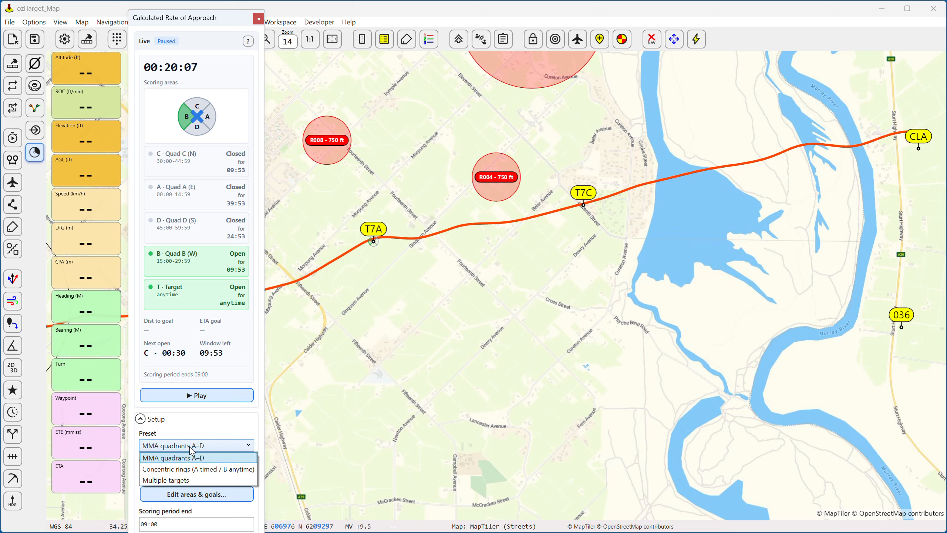
left_click(192, 473)
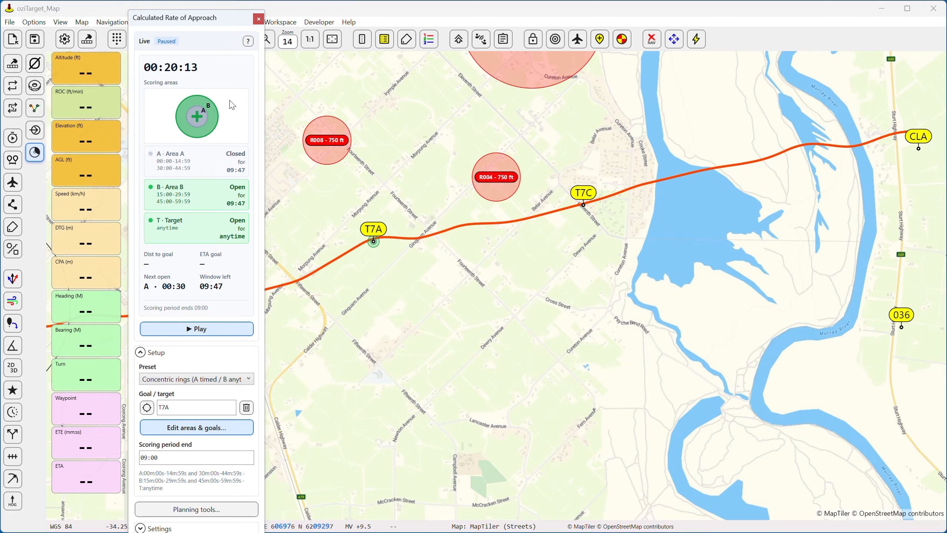
left_click(182, 380)
left_click(169, 413)
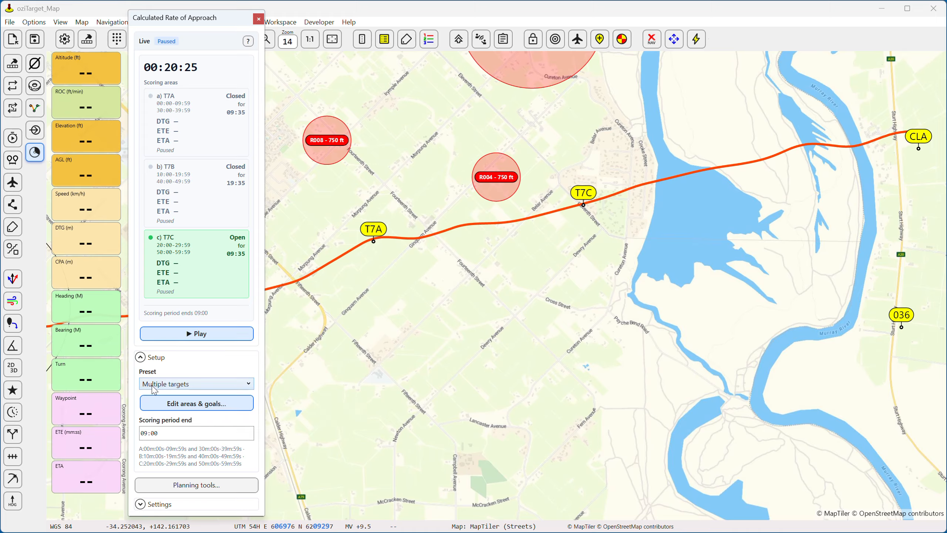
- Open the areas and goals editor and pick waypoints T7A, T7B and T7C on the map as goals A, B and C
left_click(176, 407)
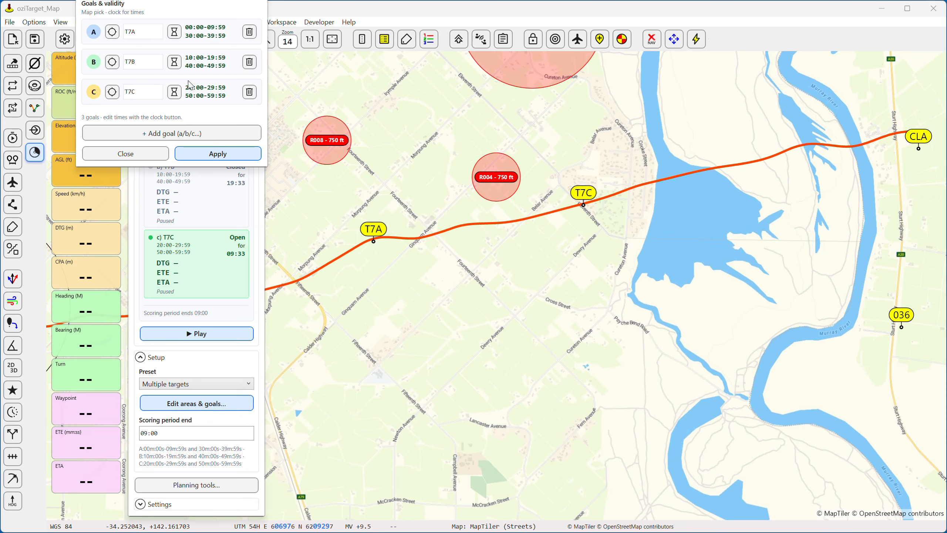
mouse_move(170, 0)
left_mouse_down()
mouse_move(338, 198)
mouse_move(391, 239)
mouse_move(383, 217)
left_mouse_up()
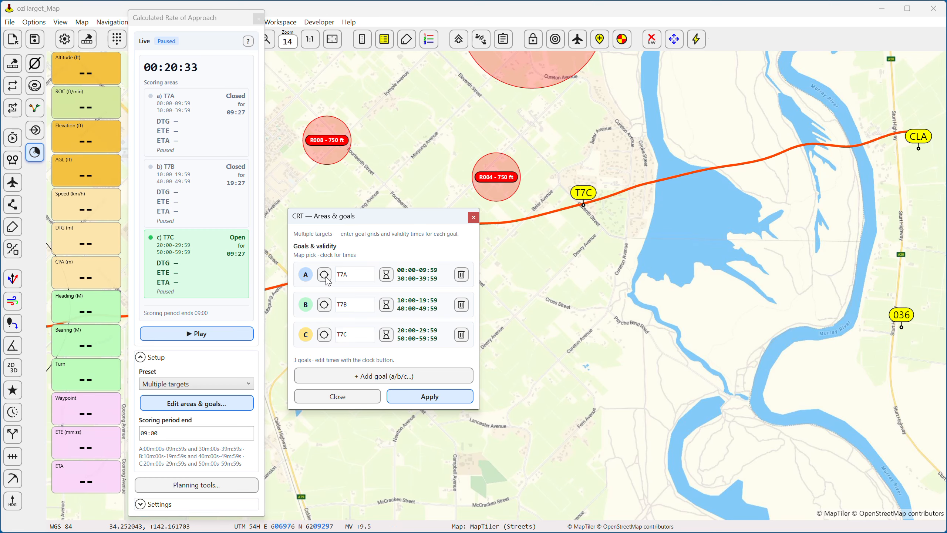
left_click_drag(376, 218, 431, 285)
scroll(479, 249, "down", 1)
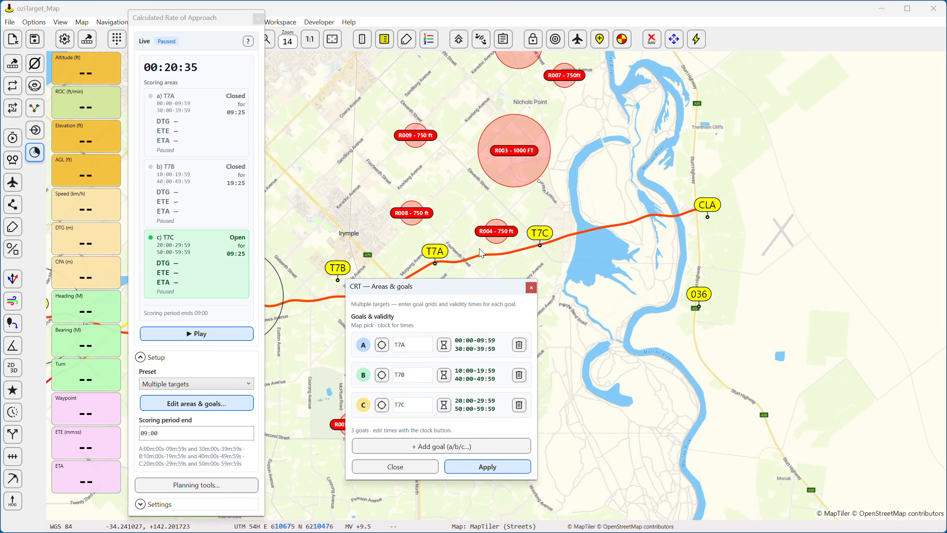
left_click_drag(480, 249, 481, 190)
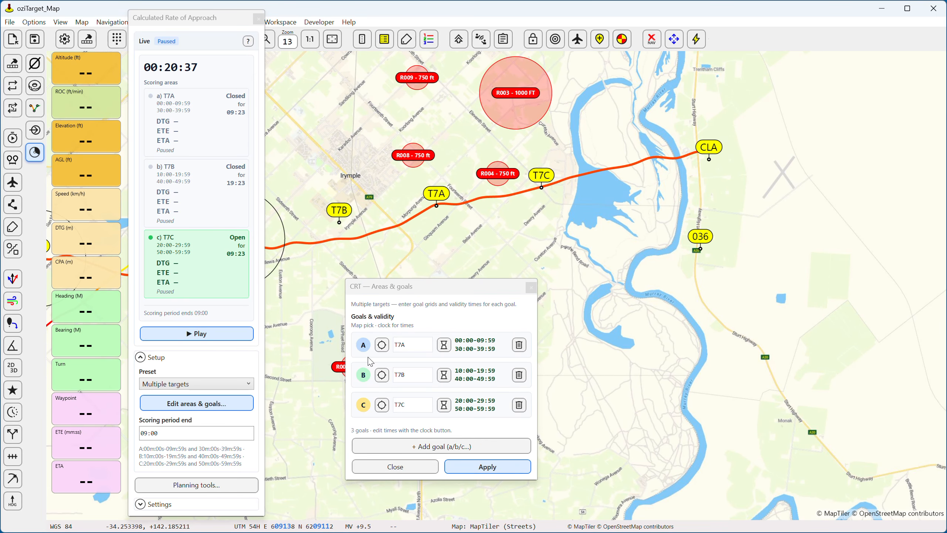
left_click(384, 346)
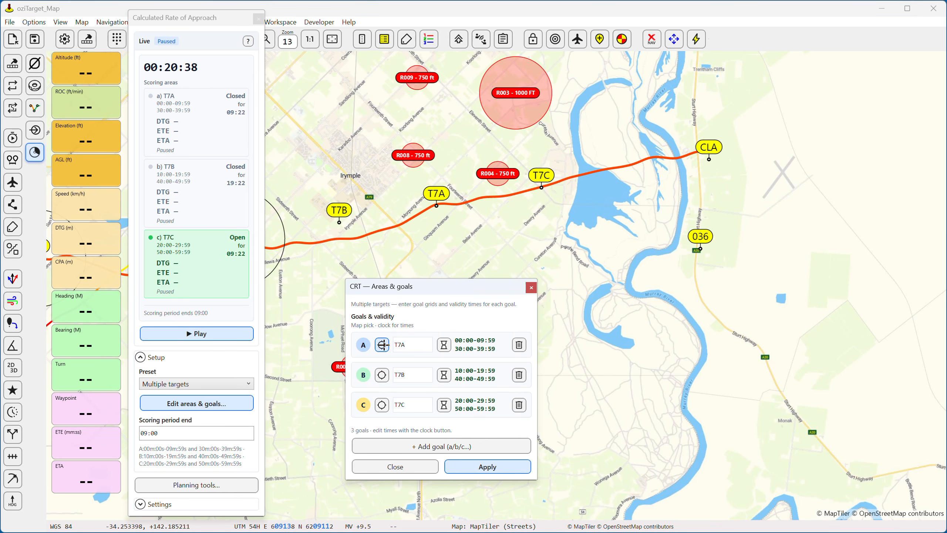
left_click(436, 205)
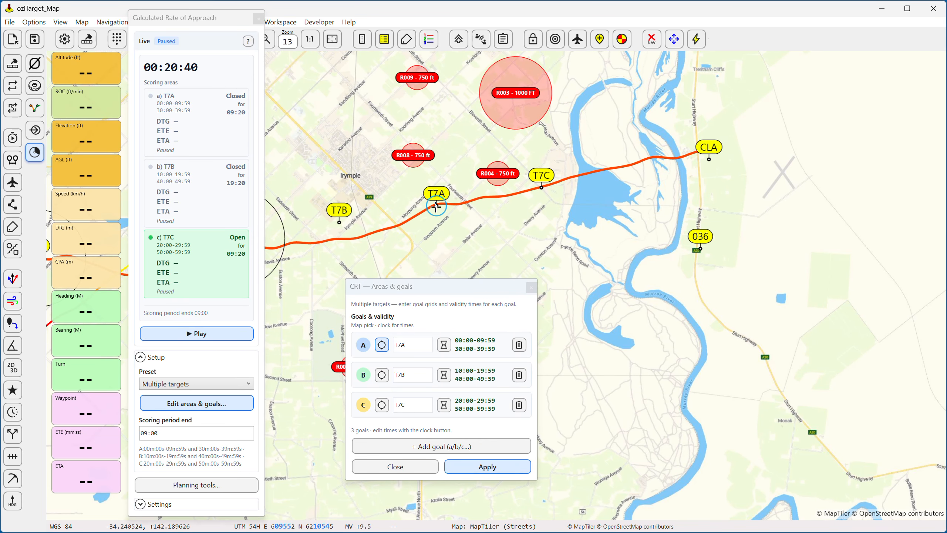
left_click(383, 376)
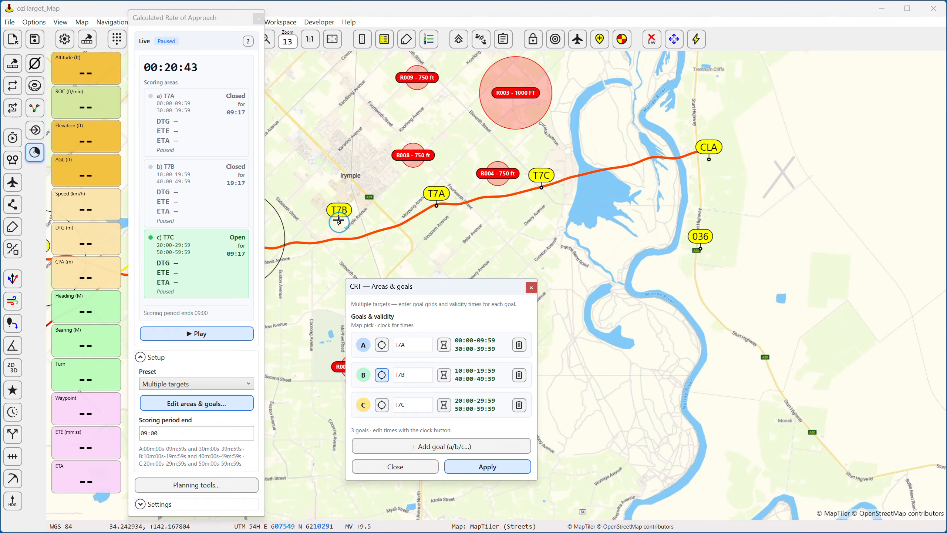
left_click(339, 221)
left_click(381, 405)
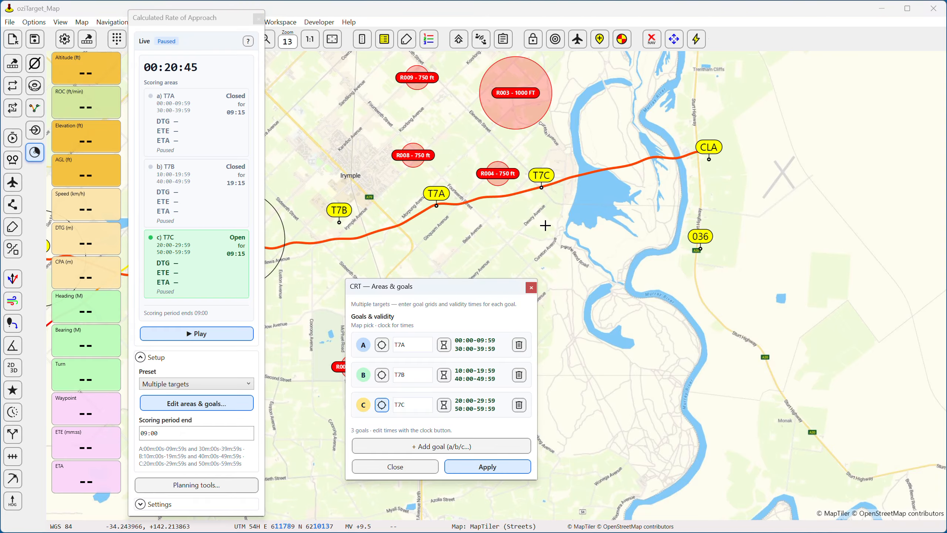
left_click(540, 186)
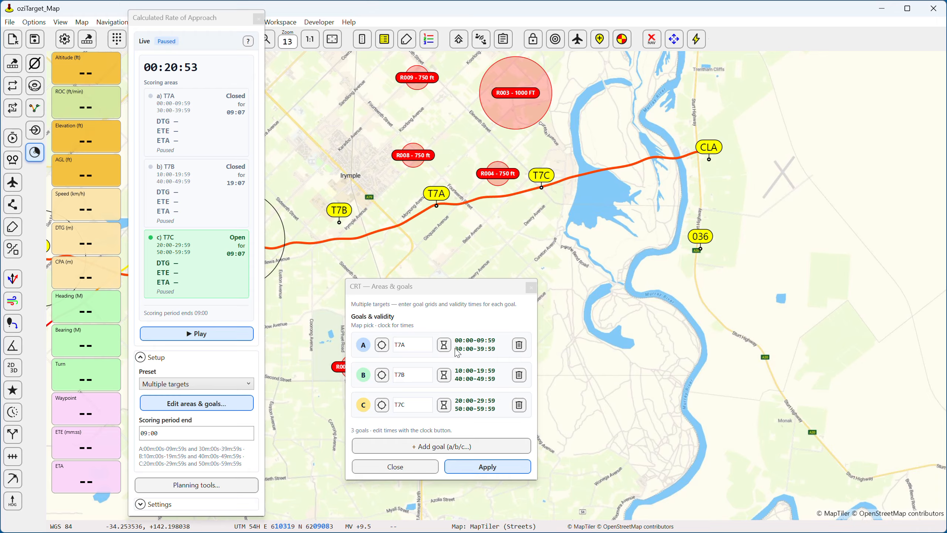
- Open the timing segments from goal A and review the open time slots of goals a, b and c
left_click(444, 348)
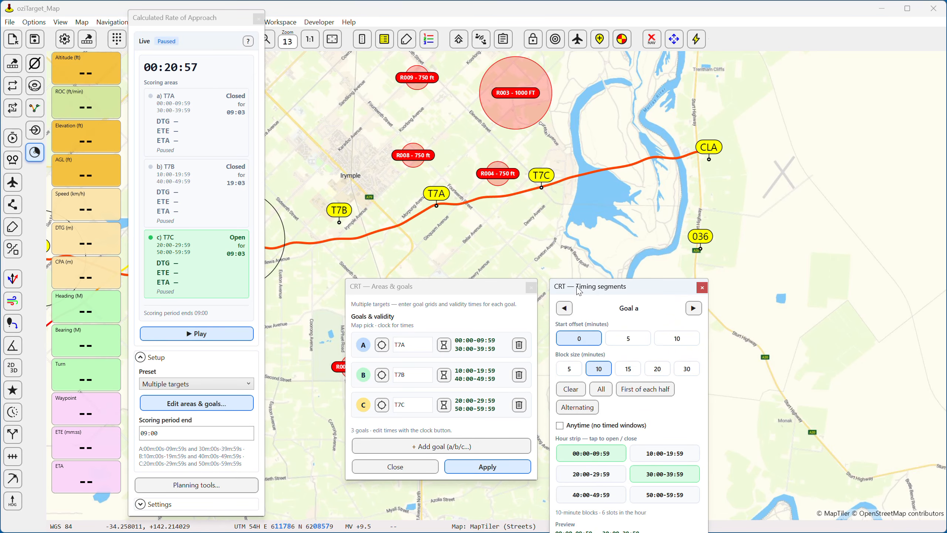
left_click_drag(579, 291, 588, 157)
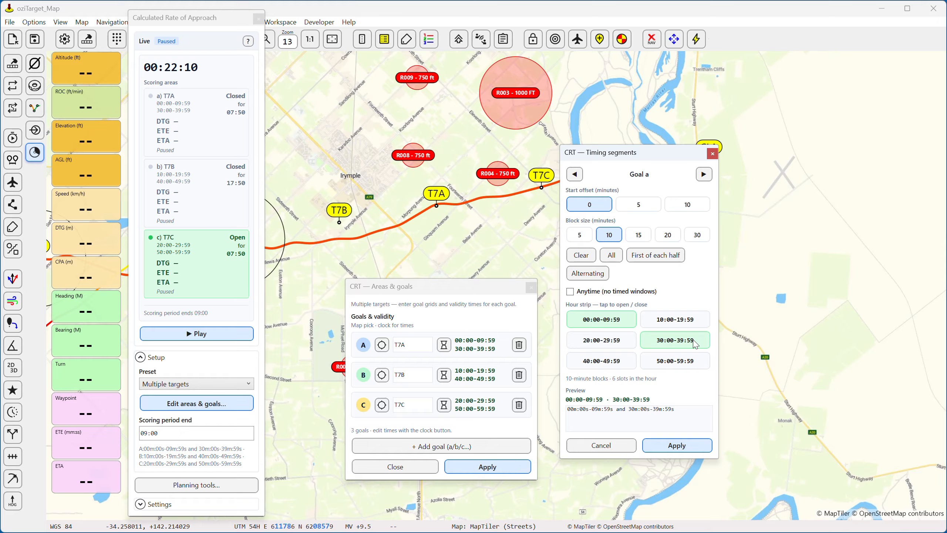
left_click(704, 173)
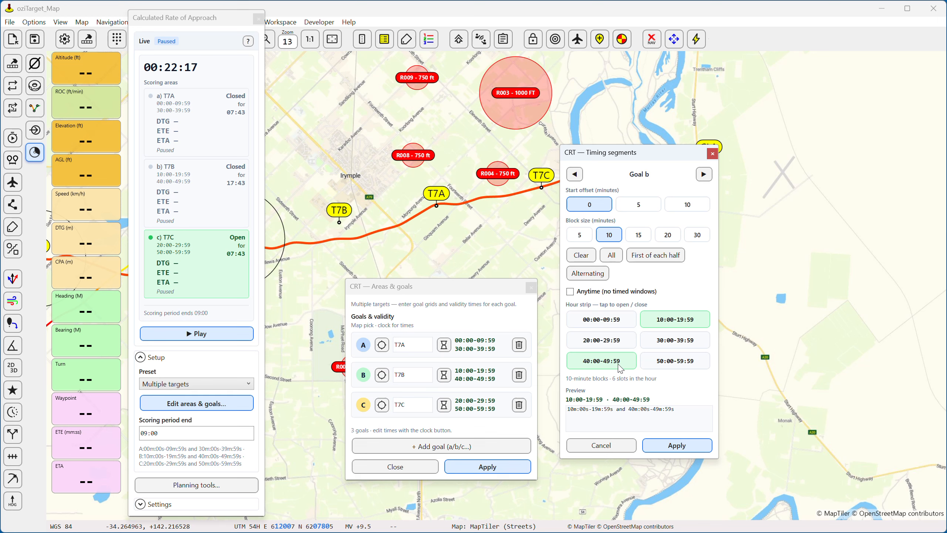
left_click(703, 173)
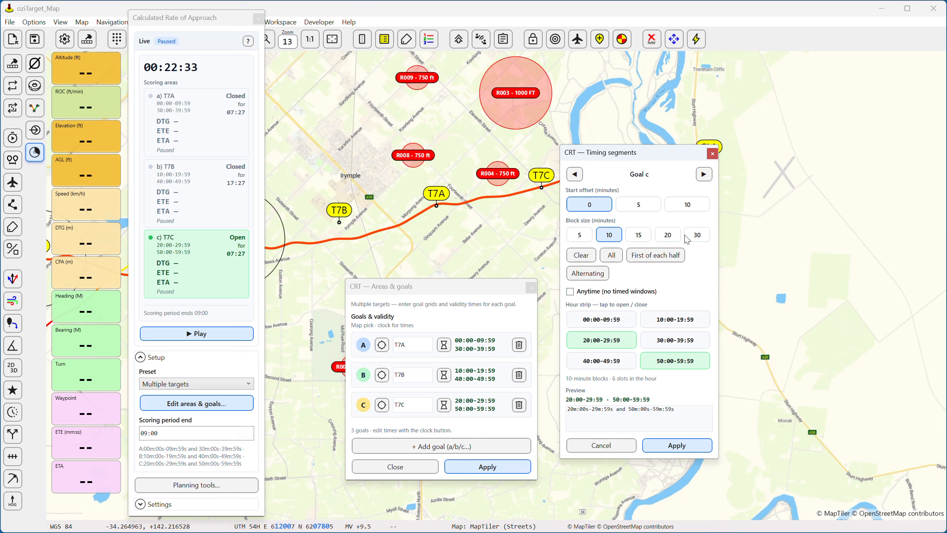
- Try block sizes of 30, 15, 5 and 10 minutes for goal c, and start offsets of 5, 10 and 0 minutes
left_click(696, 239)
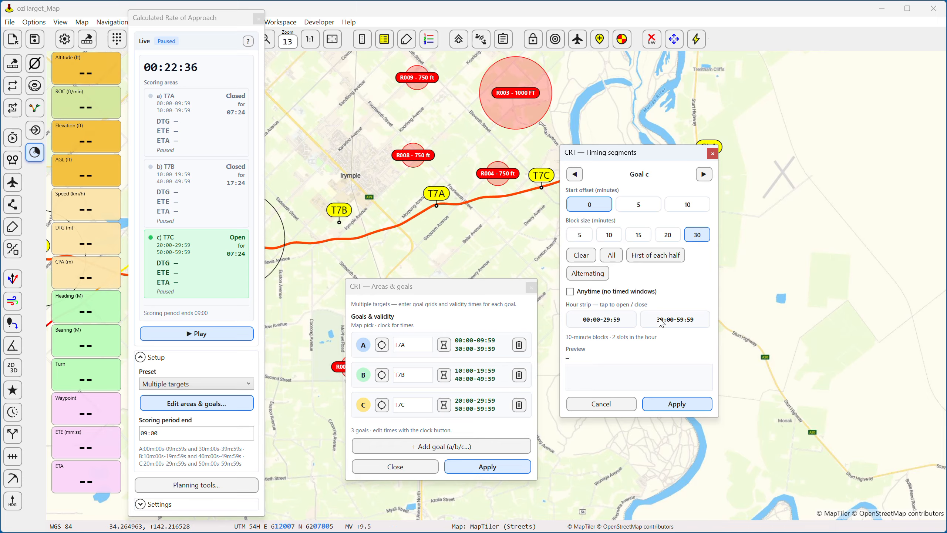
left_click(639, 236)
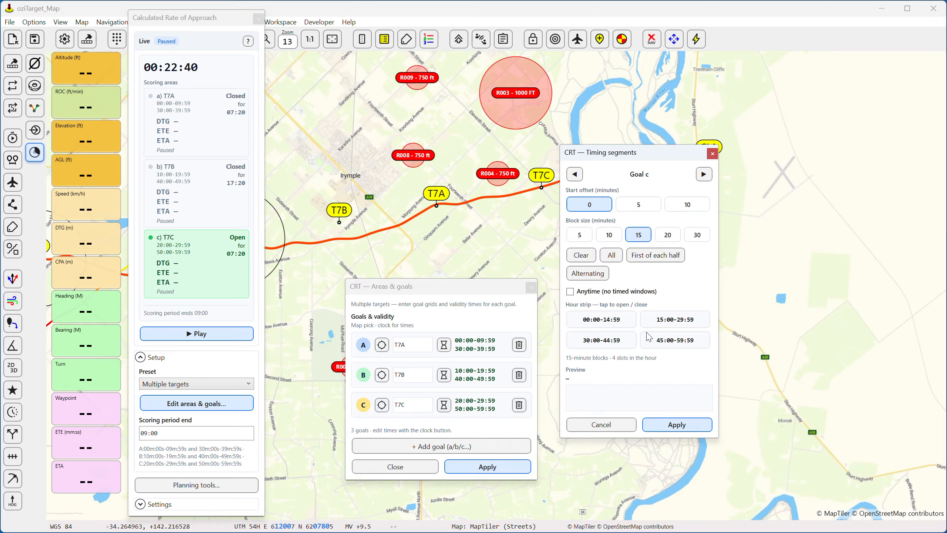
left_click(582, 237)
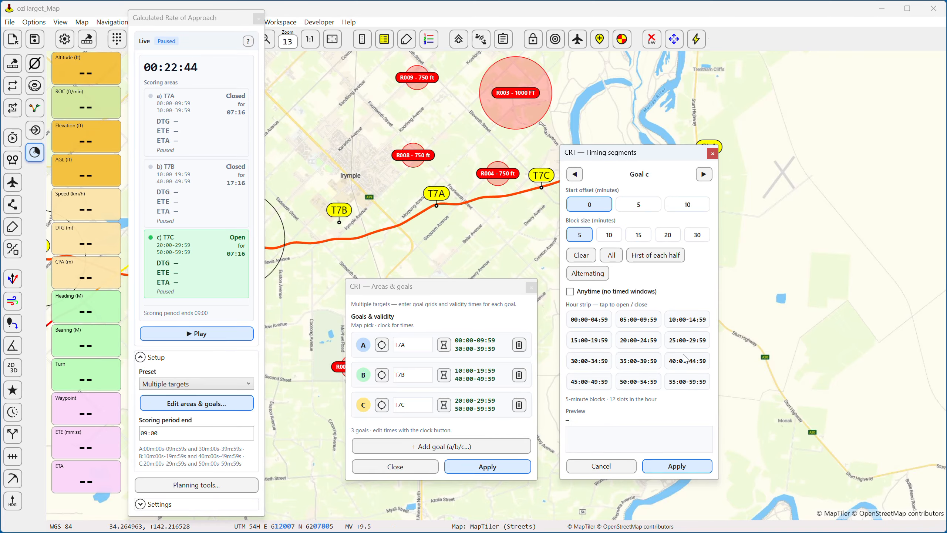
left_click(609, 234)
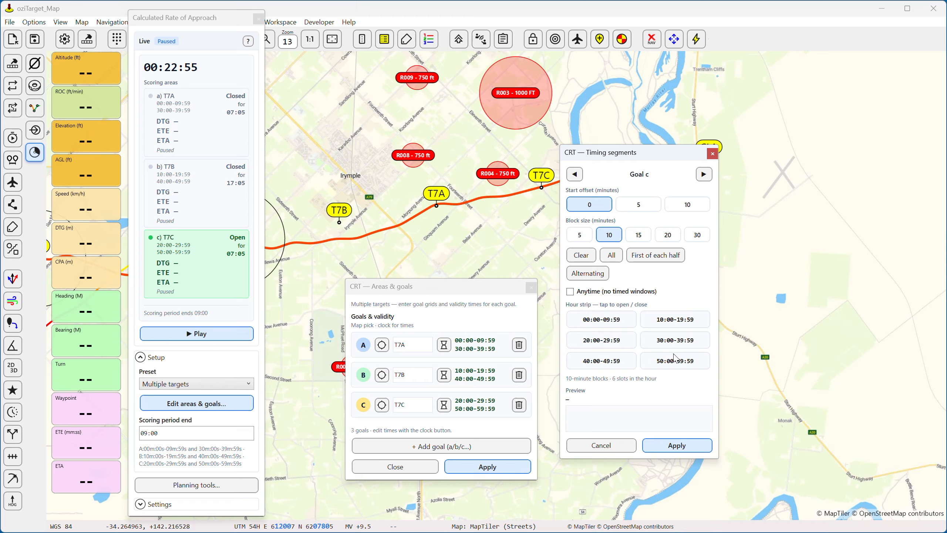
left_click(636, 207)
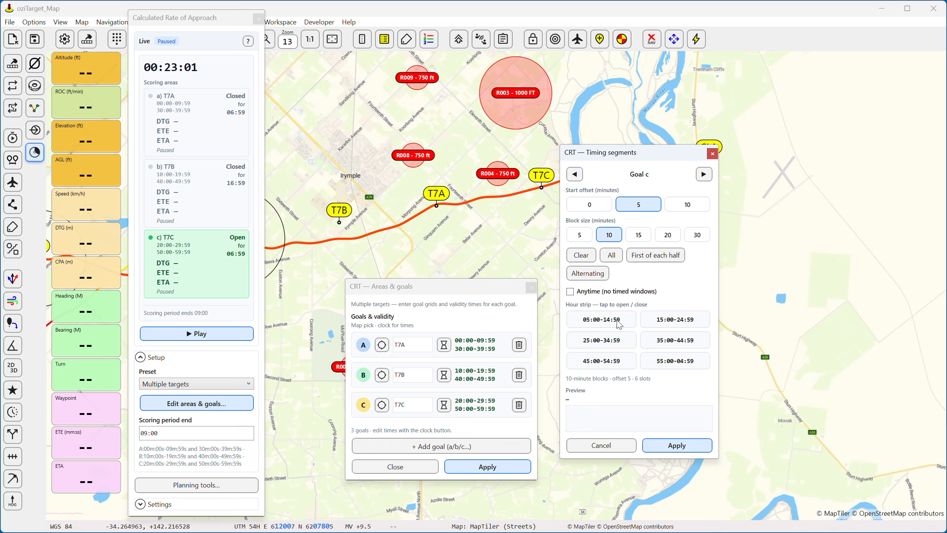
left_click(687, 207)
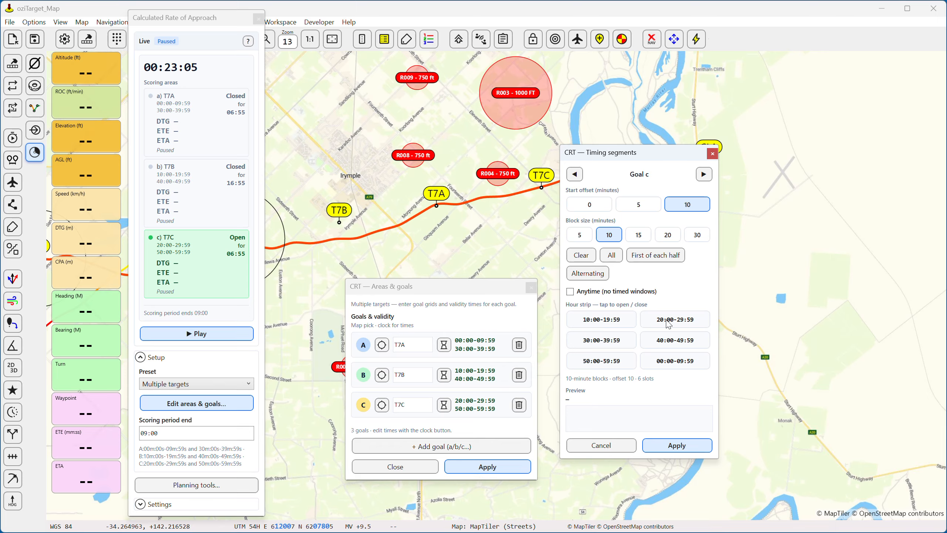
left_click(596, 208)
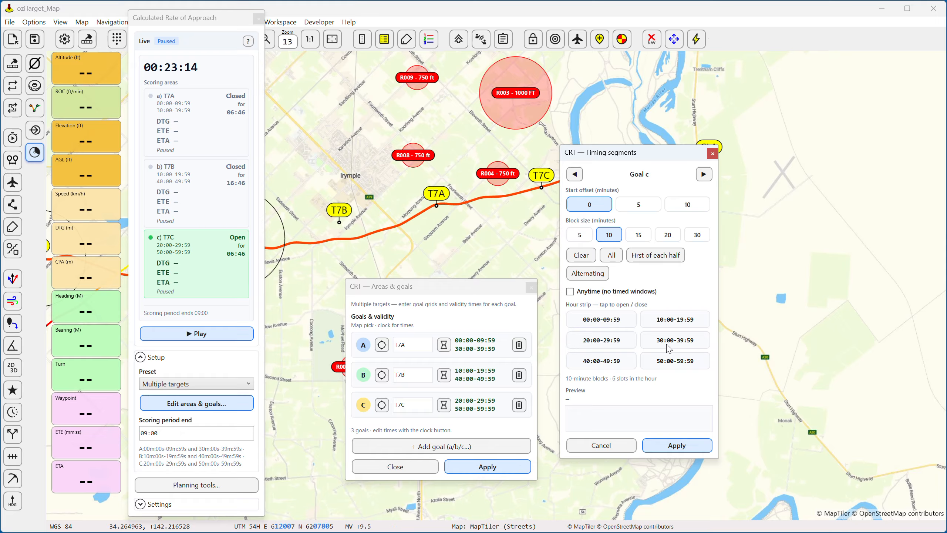
- Set goal c's open slots to 20:00–29:59 and 50:00–59:59, and apply the timing segments and goals
left_click(611, 342)
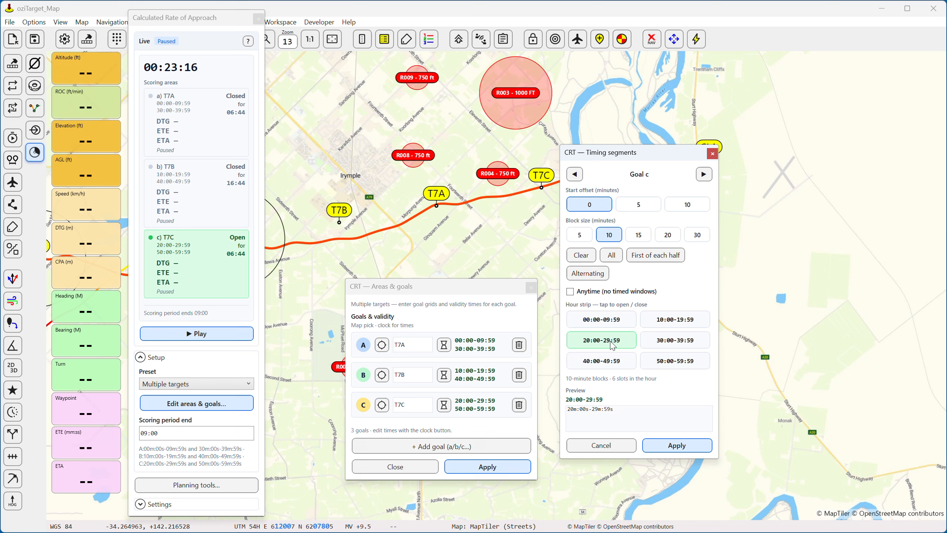
left_click(666, 365)
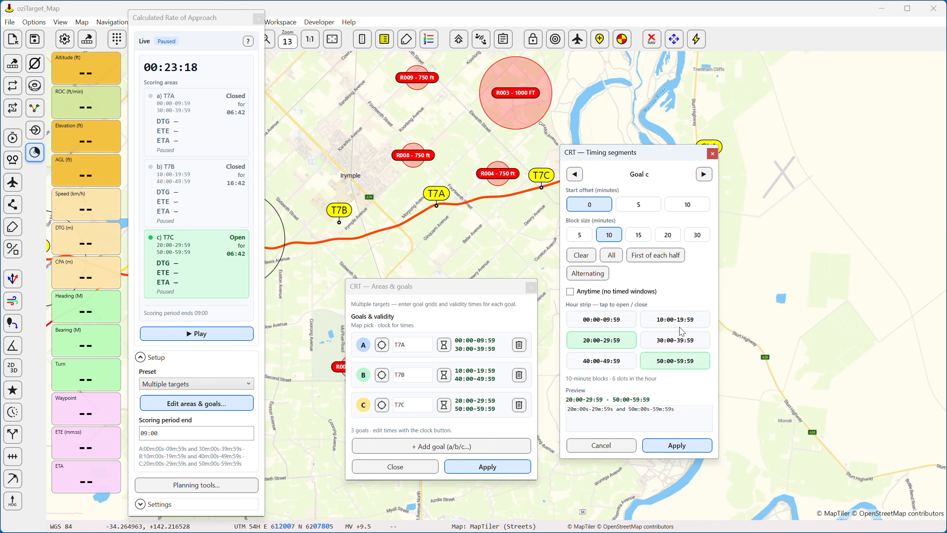
left_click(703, 175)
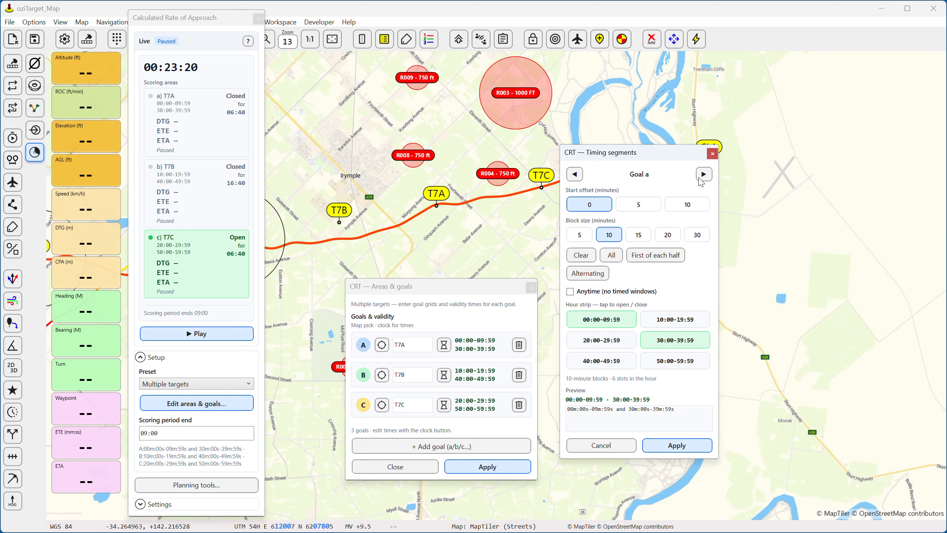
left_click(704, 175)
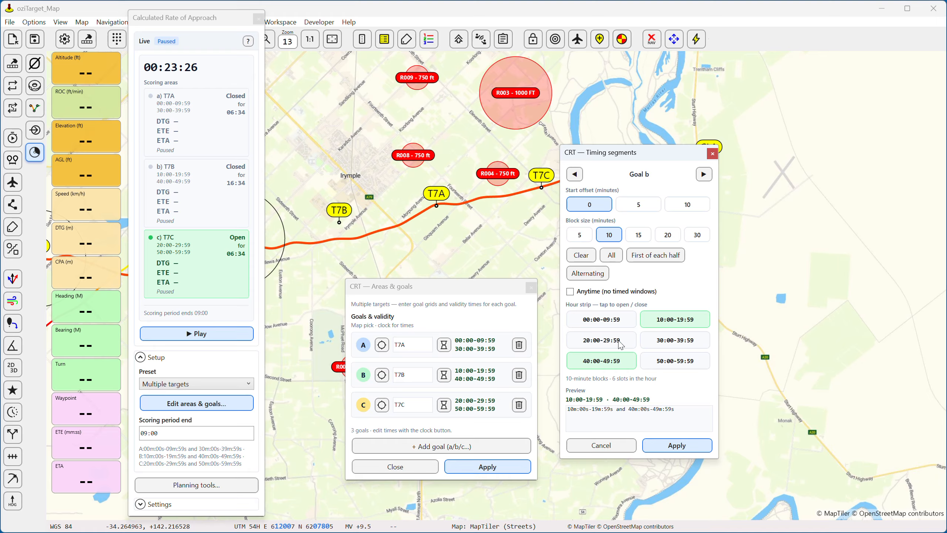
left_click(701, 178)
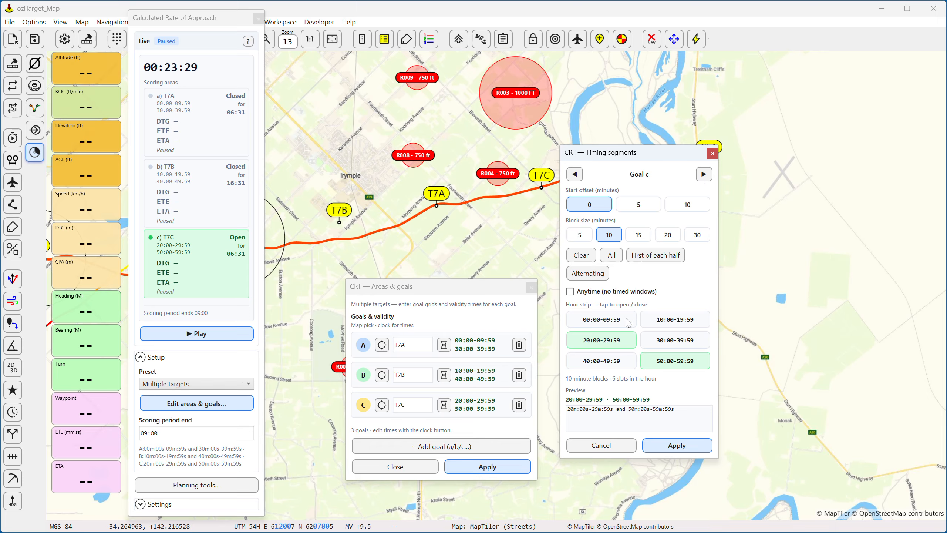
left_click(668, 451)
left_click(669, 453)
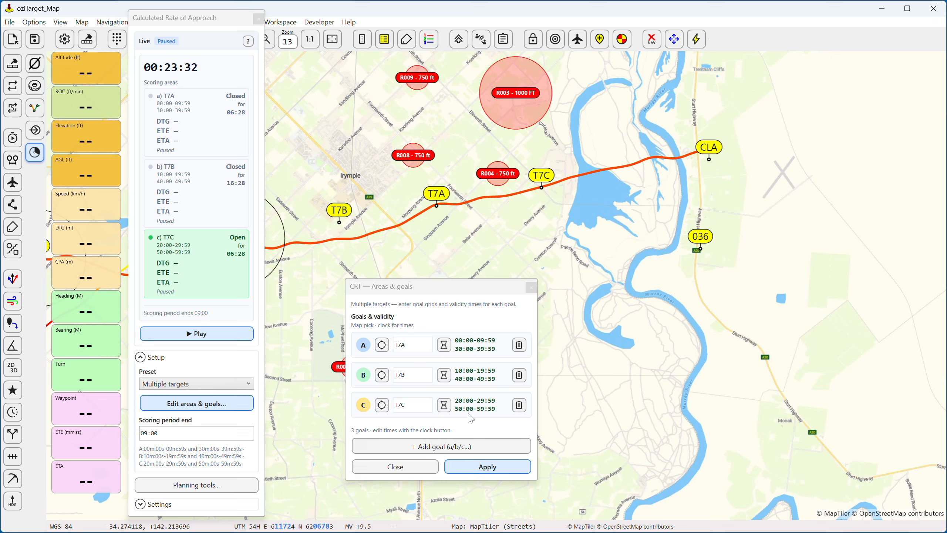
left_click(472, 469)
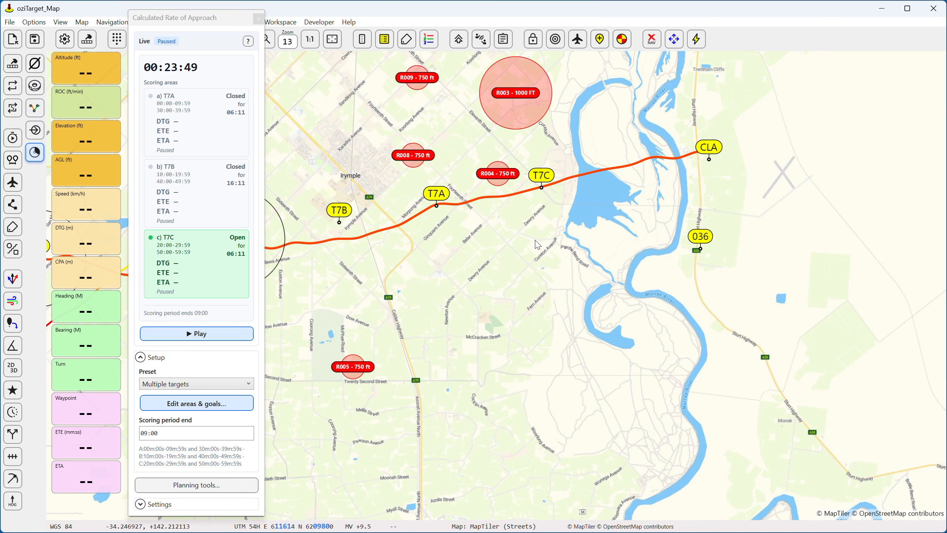
- Open the planning tools and pick the CLA waypoint on the map as the start point
left_click(187, 487)
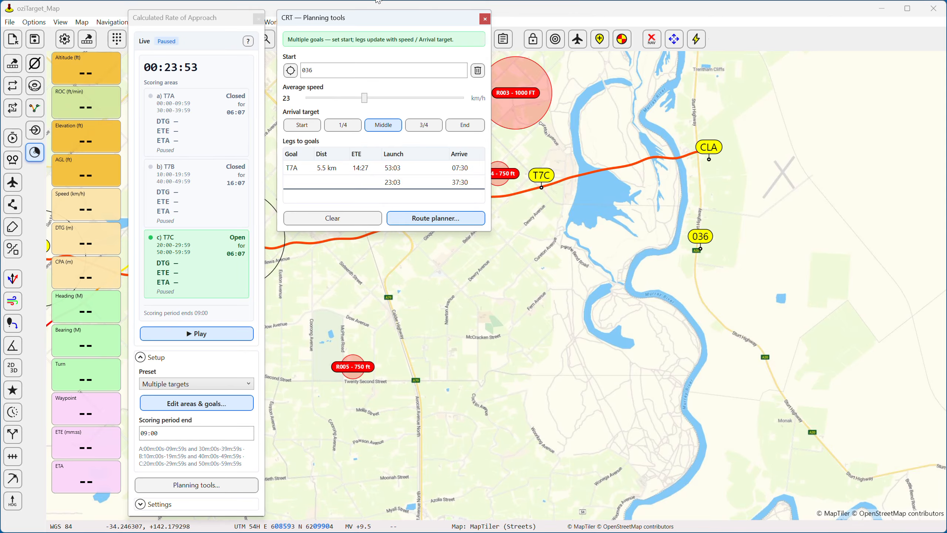
left_click_drag(374, 23, 373, 150)
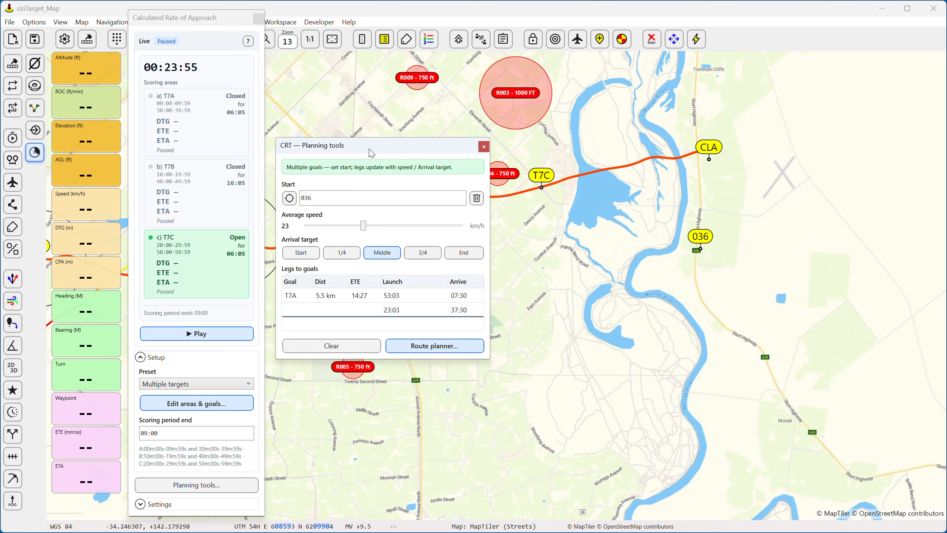
left_click(290, 198)
left_click(706, 151)
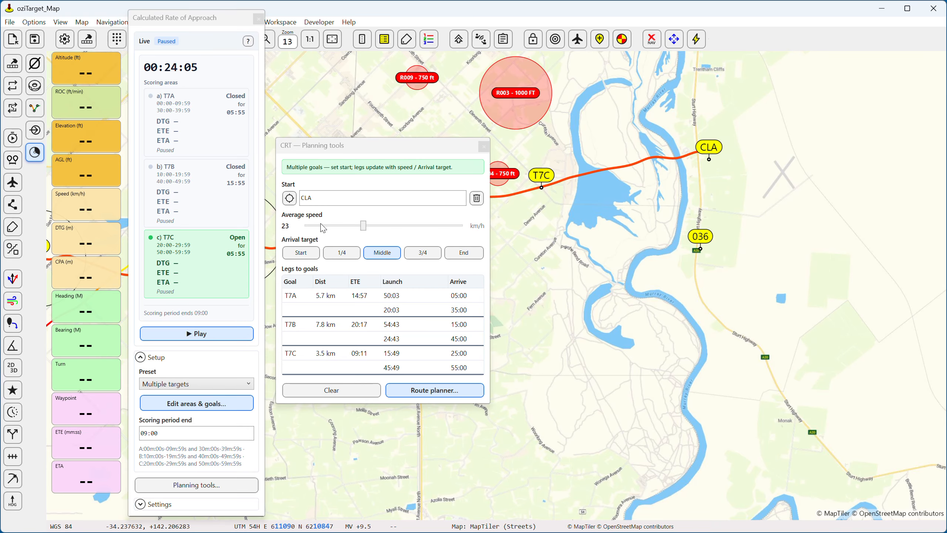
left_click(15, 305)
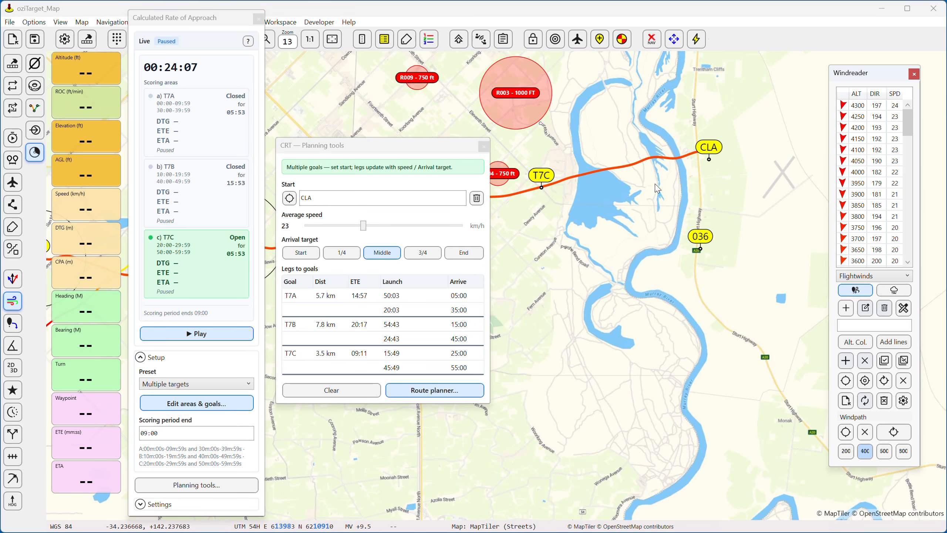
left_click(867, 275)
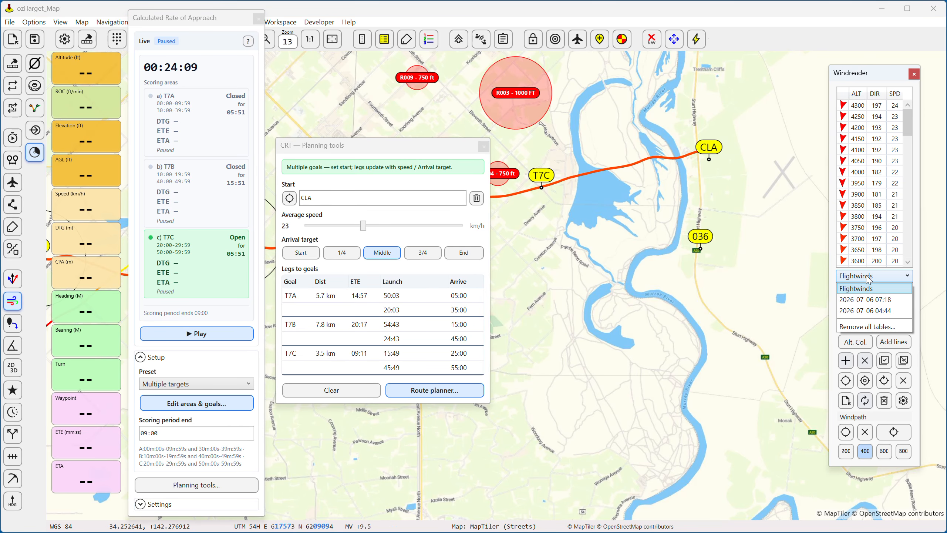
left_click(864, 300)
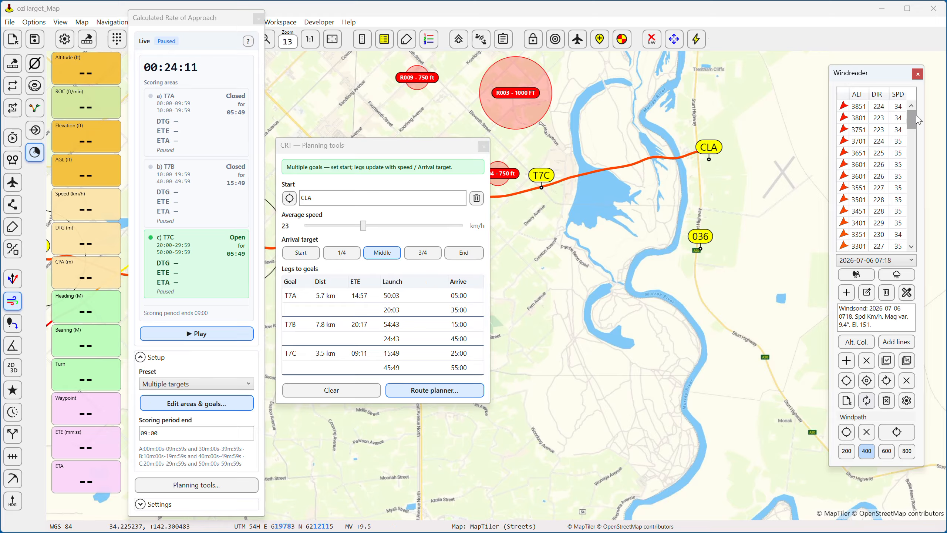
- Mark the 601 ft wind row (248°, speed 32) as the only selected row in the wind table
left_click_drag(911, 119, 908, 224)
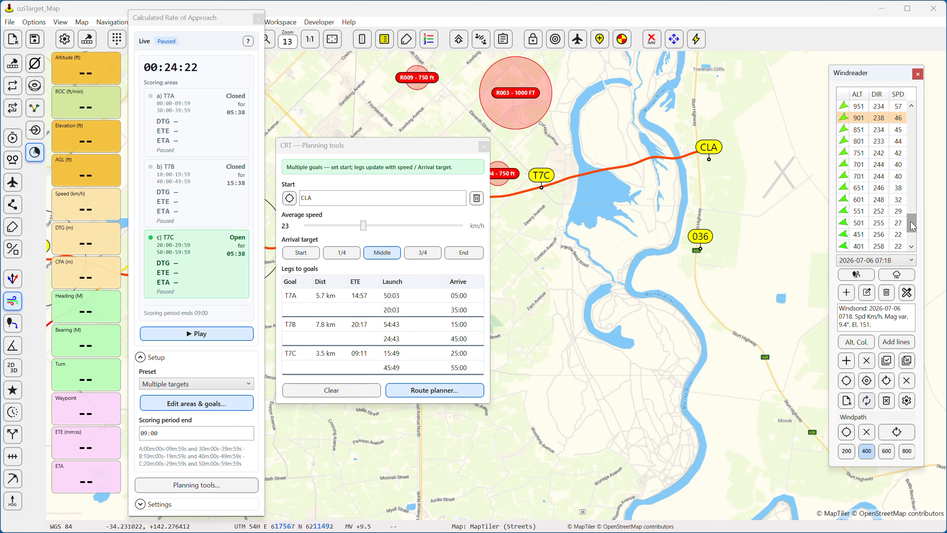
left_click(845, 203)
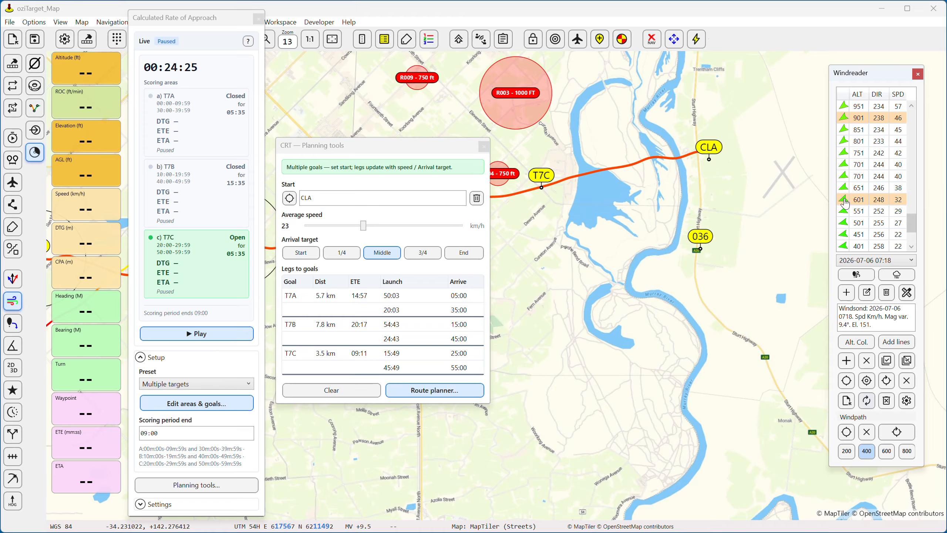
left_click(844, 120)
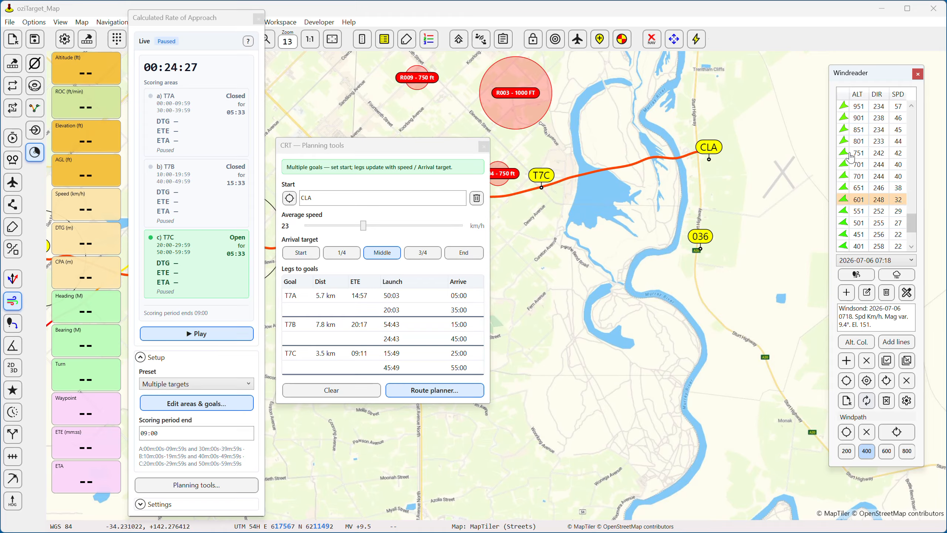
left_click(907, 361)
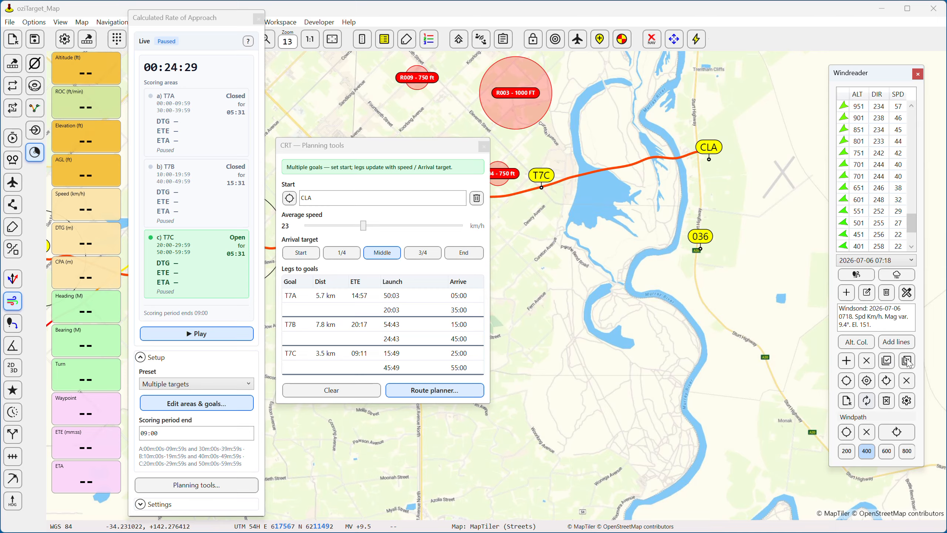
left_click(844, 199)
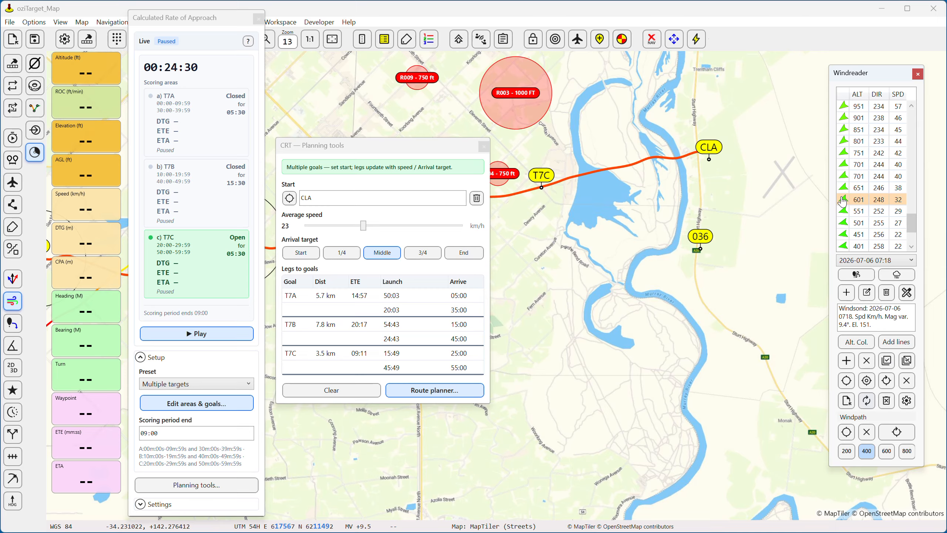
- Draw the 601 ft wind line through the CLA waypoint and set the planning average speed to 32 km/h
left_click(846, 380)
left_click(709, 158)
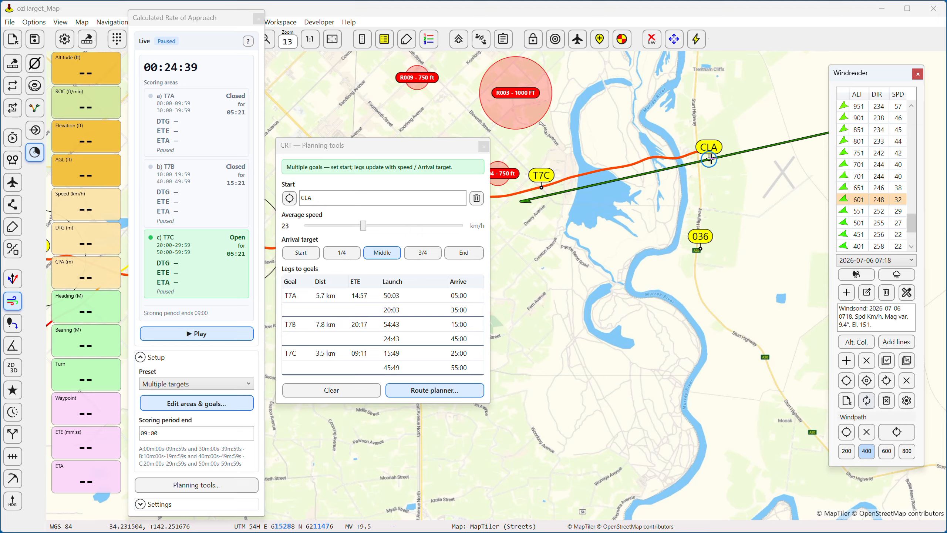
left_click_drag(363, 225, 388, 225)
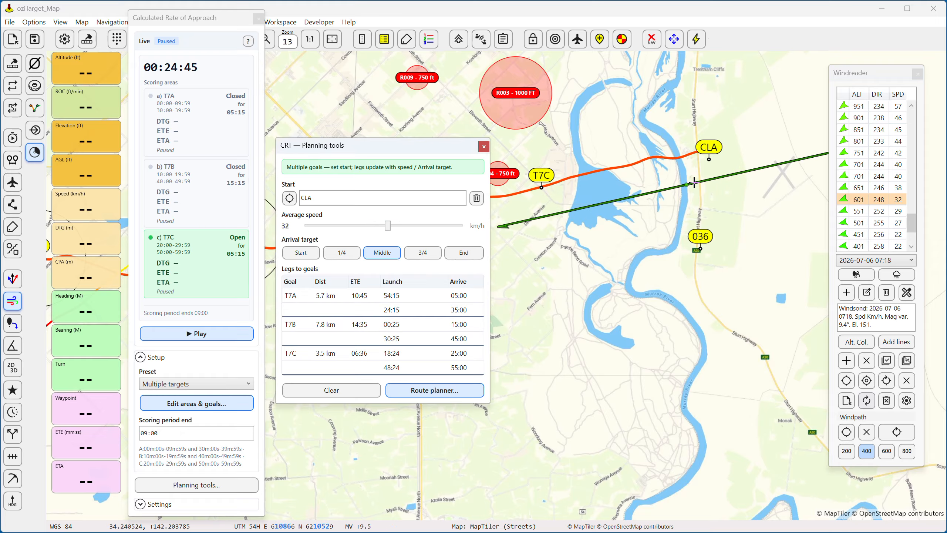
left_click(709, 159)
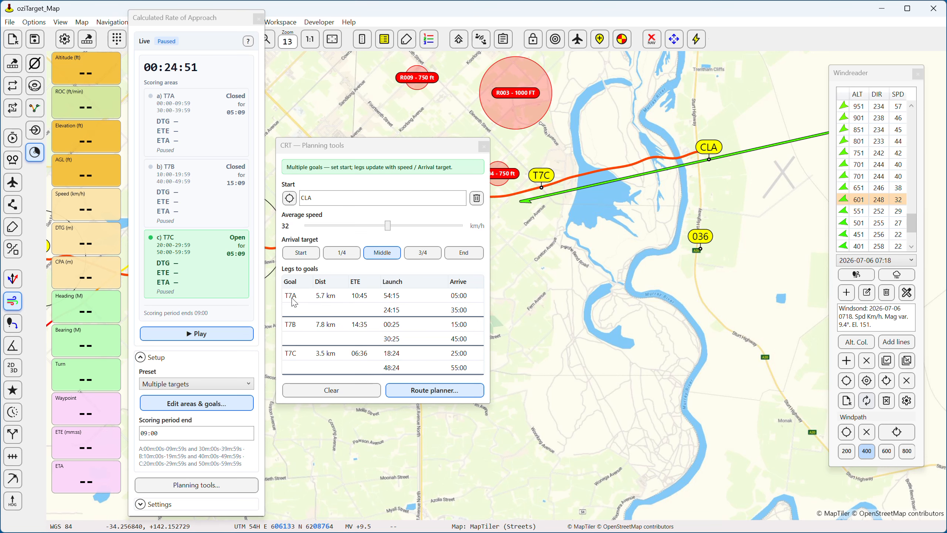
- Compare the launch and arrival times for arrival targets Start, 1/4, Middle, 3/4 and End, returning to Middle
left_click_drag(389, 150, 565, 239)
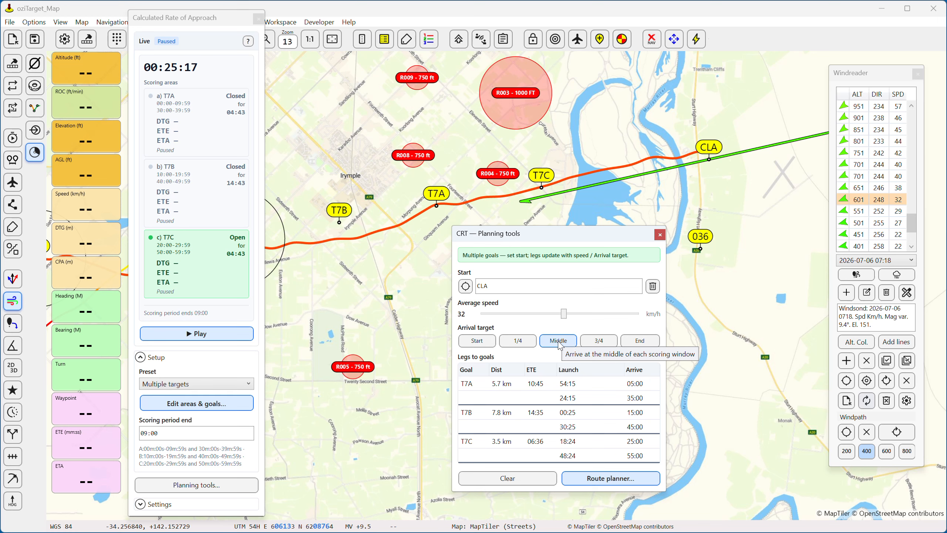
left_click(481, 341)
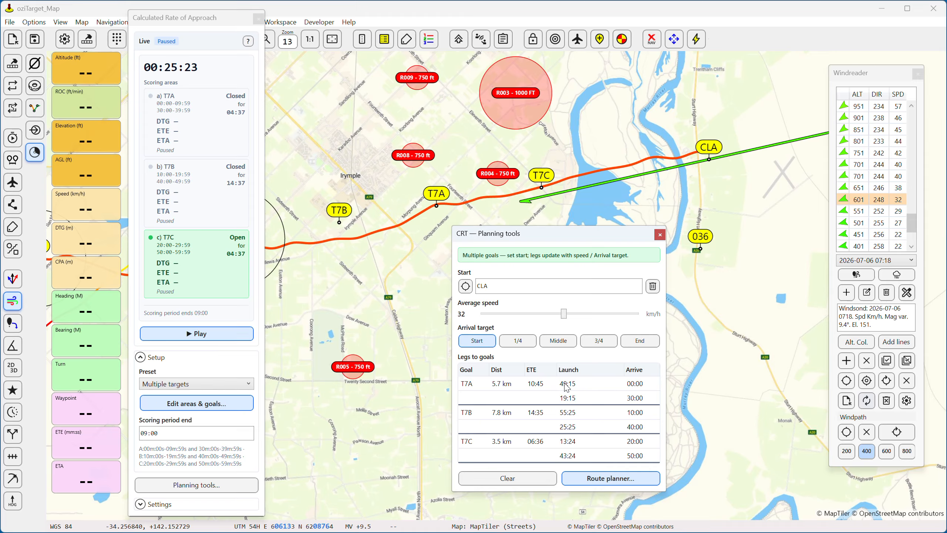
left_click(525, 346)
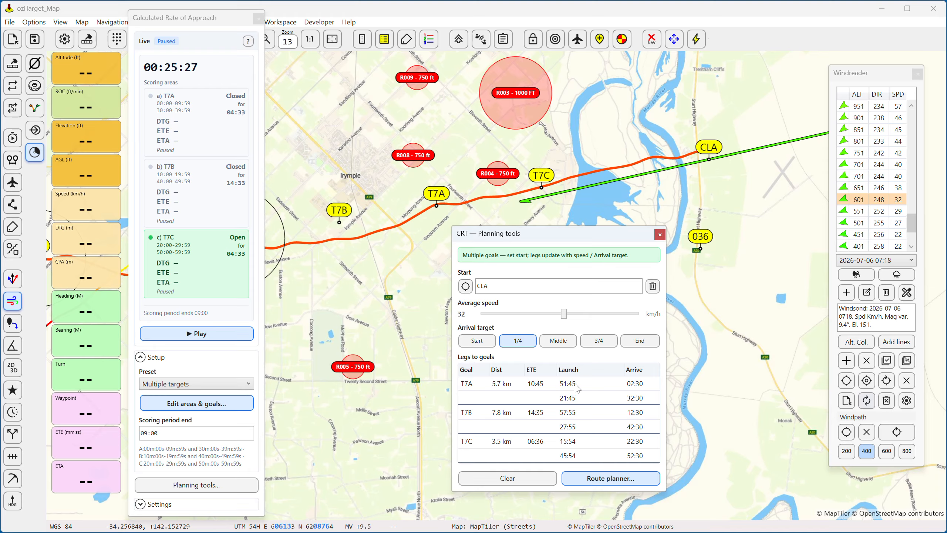
left_click(564, 343)
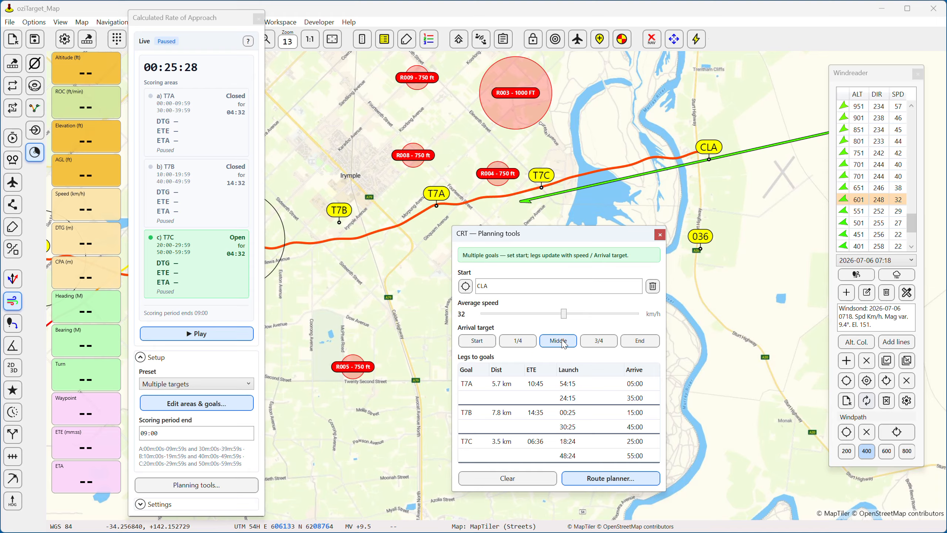
left_click(600, 343)
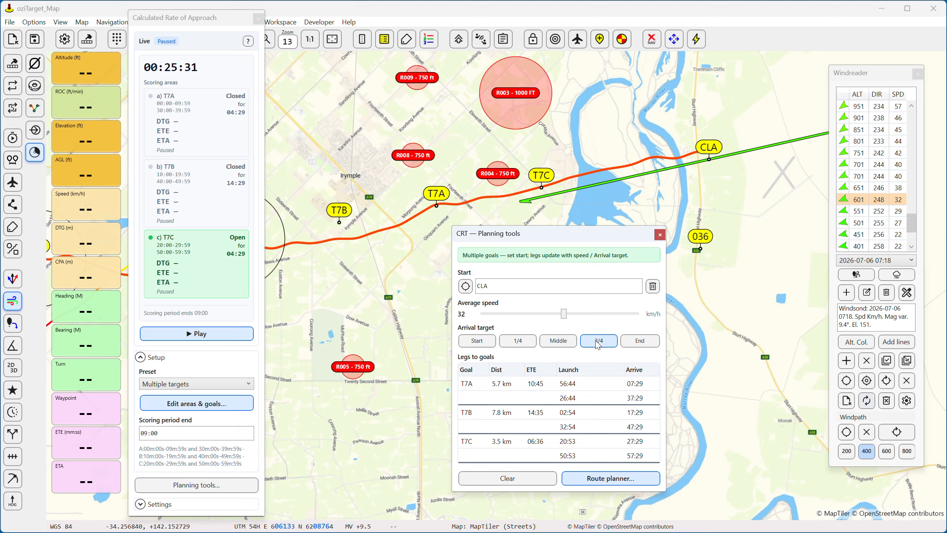
left_click(646, 342)
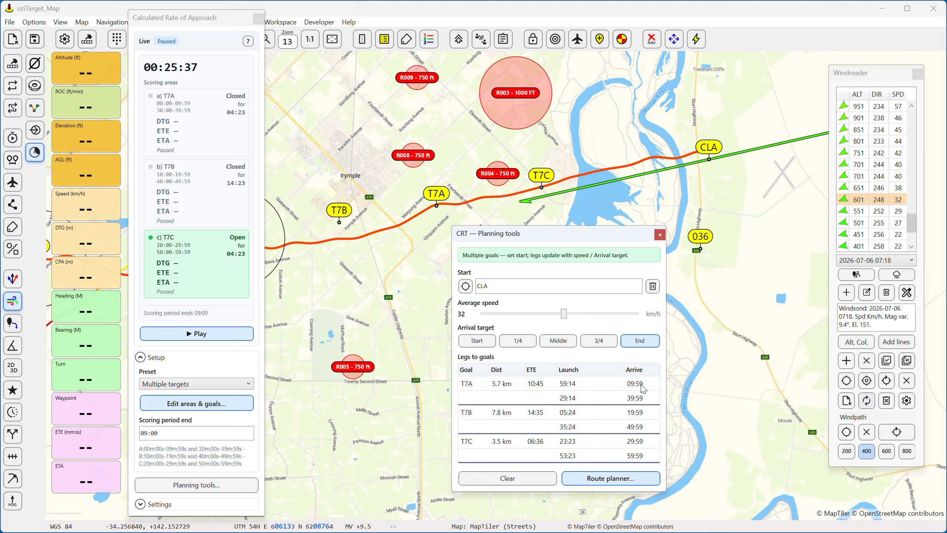
left_click(559, 344)
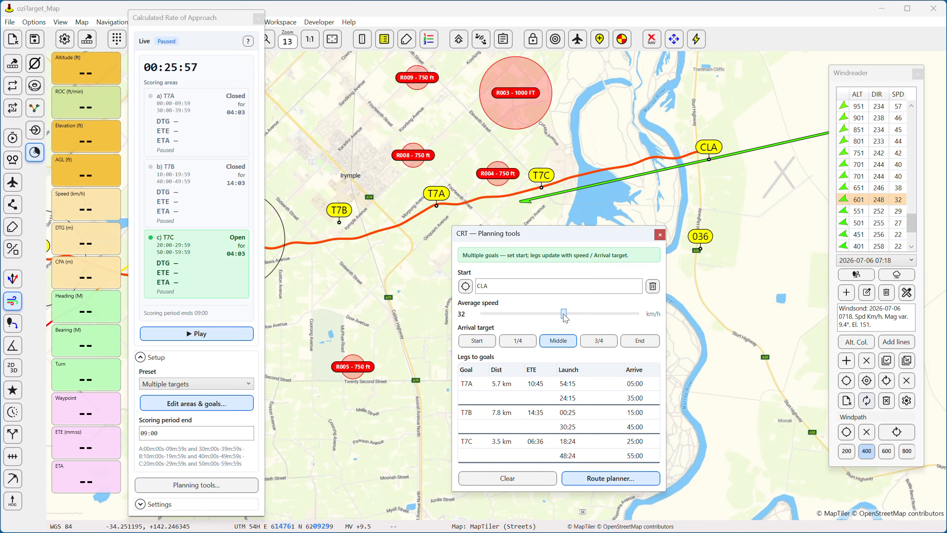
- Check the lower-altitude winds and set the planning average speed to 26 km/h
left_click_drag(563, 313, 542, 314)
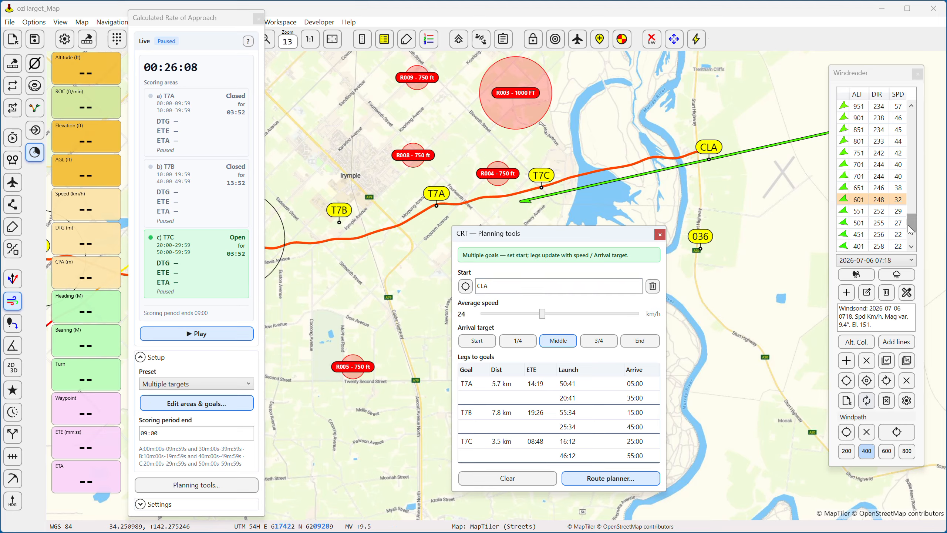
mouse_move(910, 228)
left_mouse_down()
mouse_move(912, 240)
mouse_move(913, 227)
left_mouse_up()
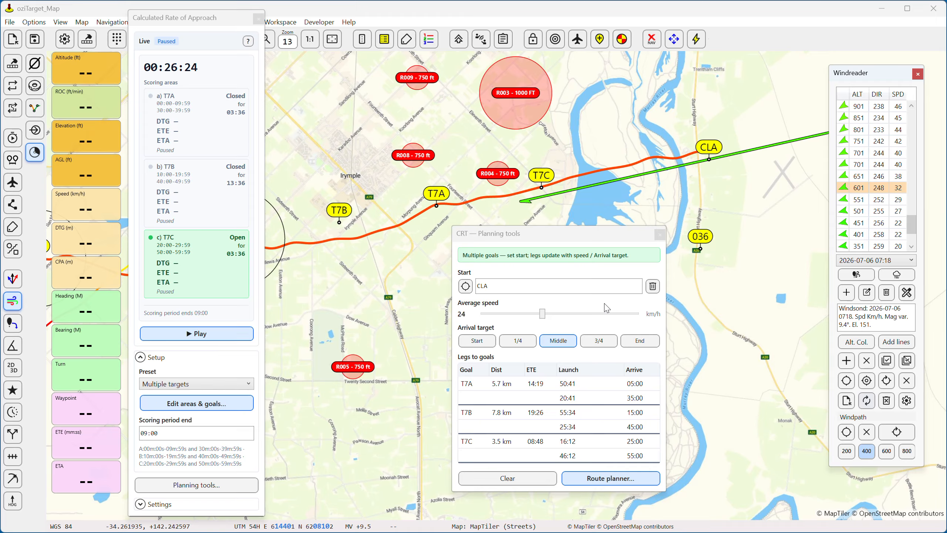
left_click(542, 314)
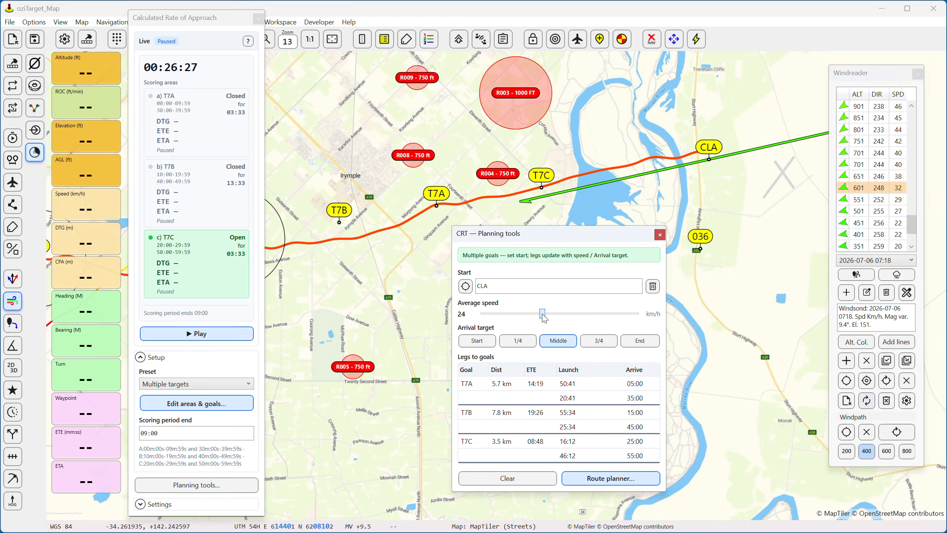
left_click_drag(543, 315, 548, 315)
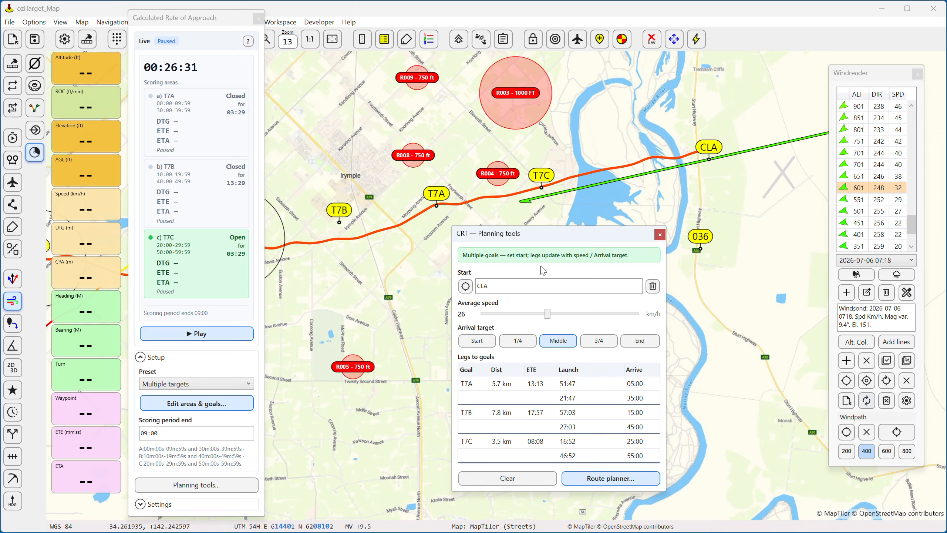
- Review the route planner legs from CLA to the goals, and pick waypoint 036 on the map as the new start point
left_click(604, 480)
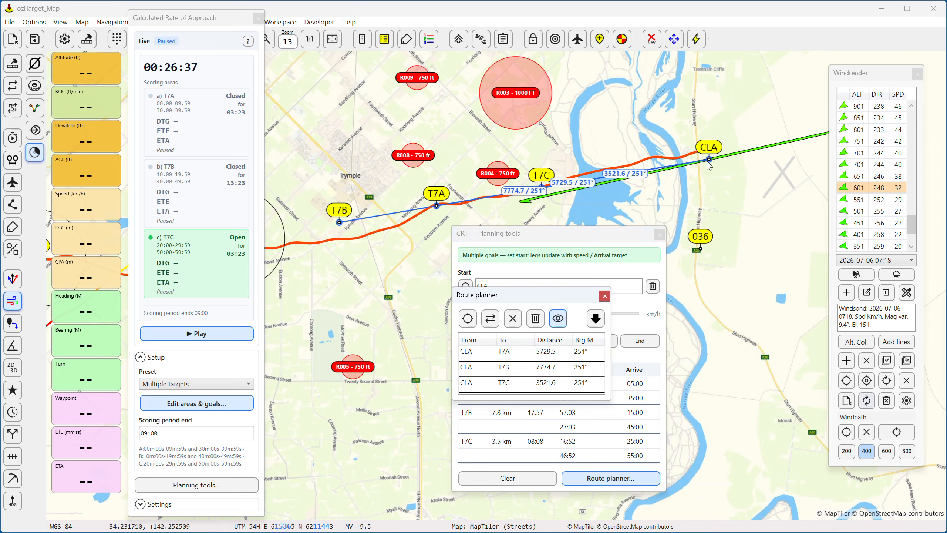
left_click(604, 297)
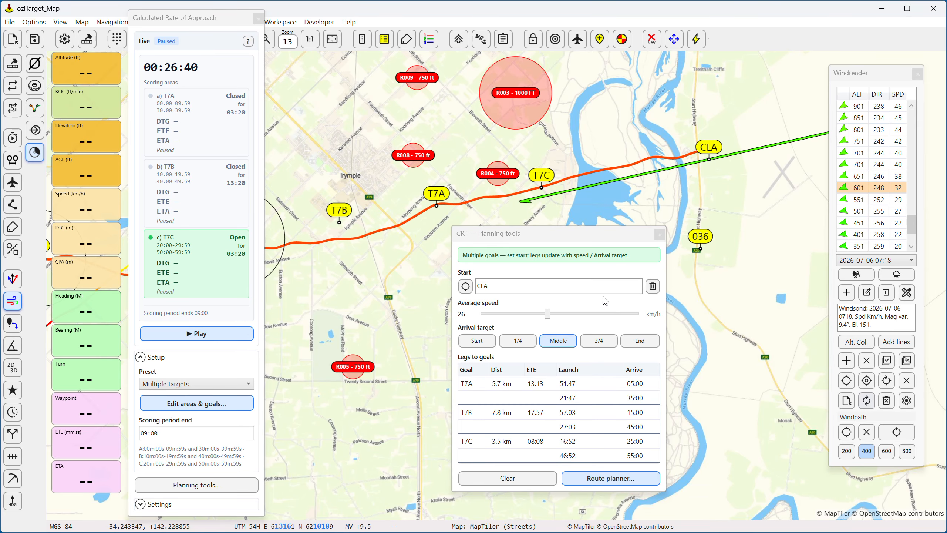
left_click(468, 289)
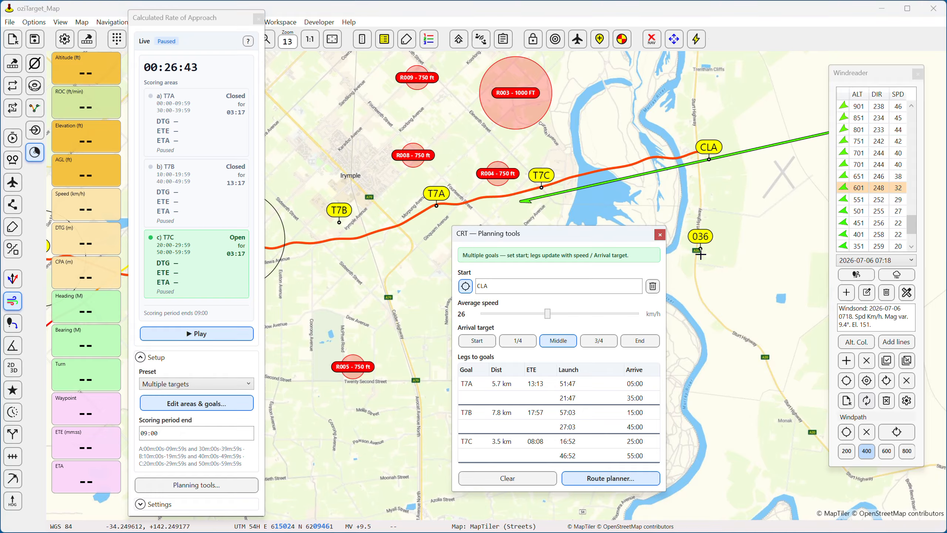
left_click(705, 252)
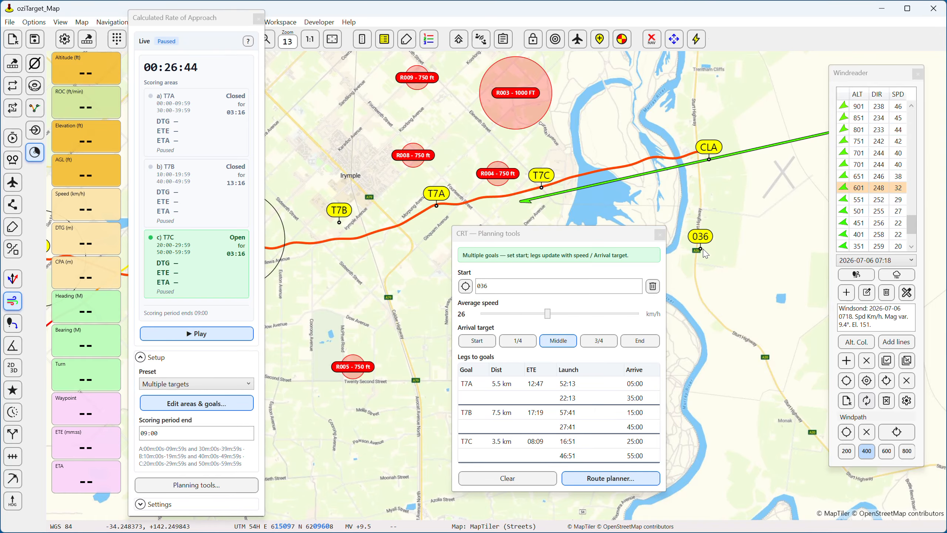
left_click(559, 340)
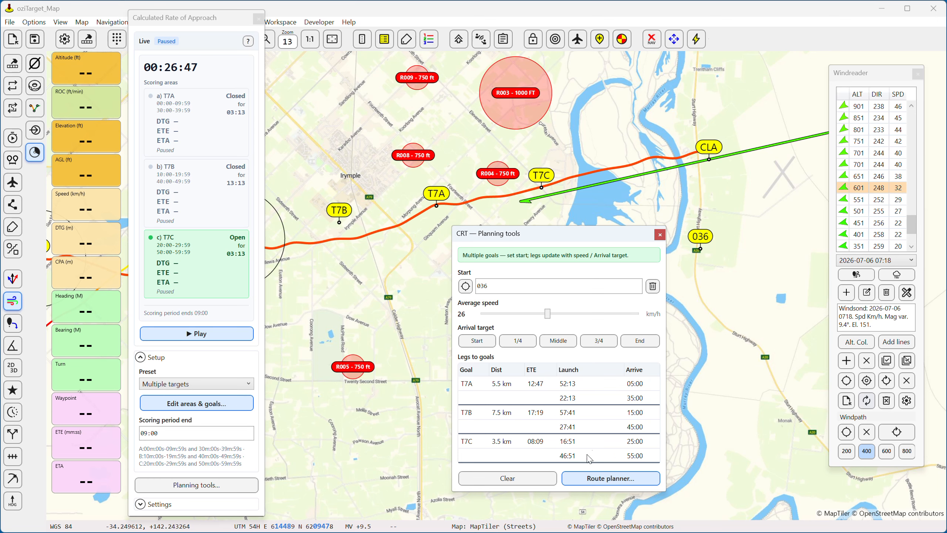
- Plot the legs from 036 to T7A, T7B and T7C in the route planner, and clear and regenerate them
left_click(603, 478)
left_click(568, 239)
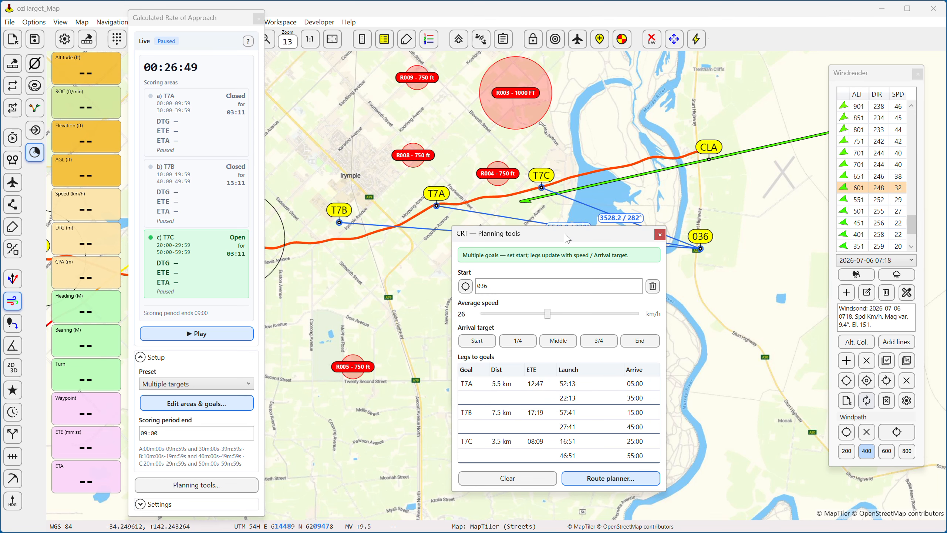
mouse_move(567, 238)
left_mouse_down()
mouse_move(485, 274)
mouse_move(392, 268)
left_mouse_up()
left_click_drag(518, 294, 681, 297)
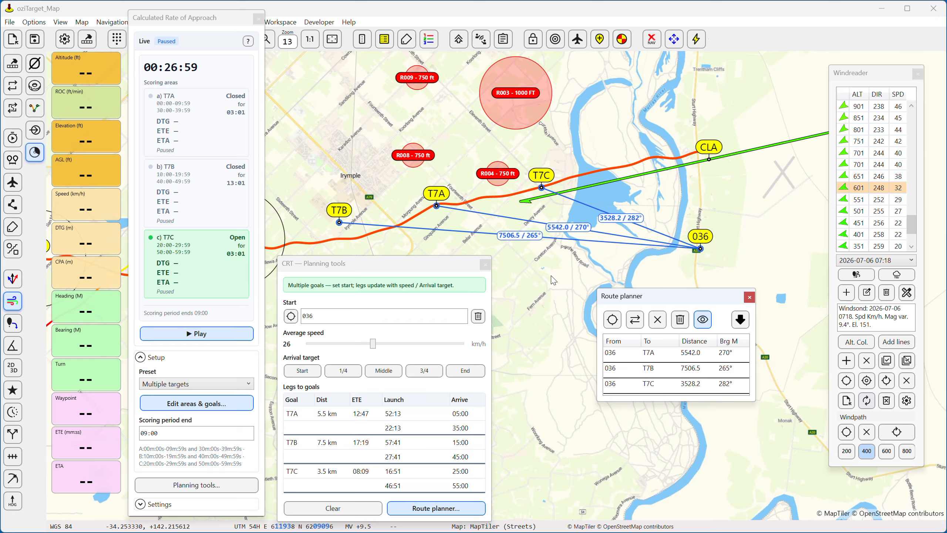
left_click(679, 319)
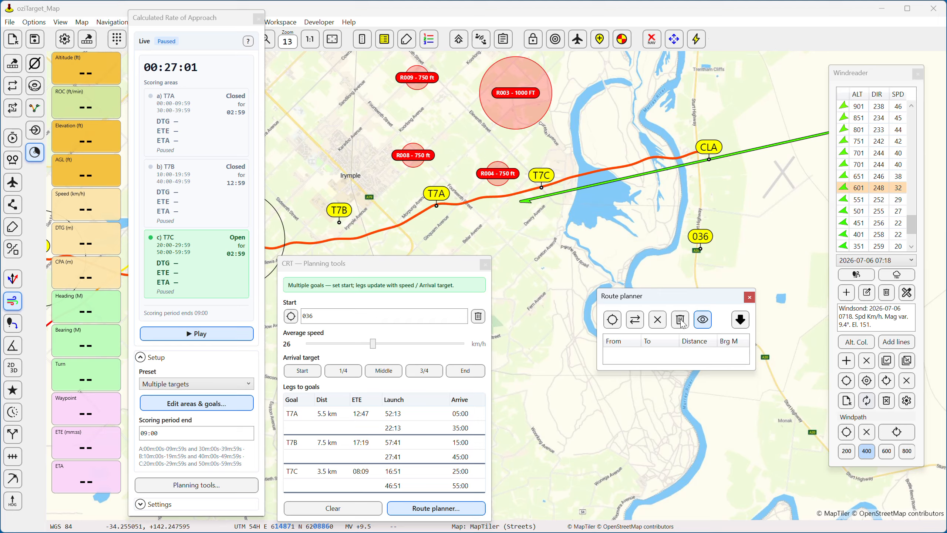
left_click(457, 511)
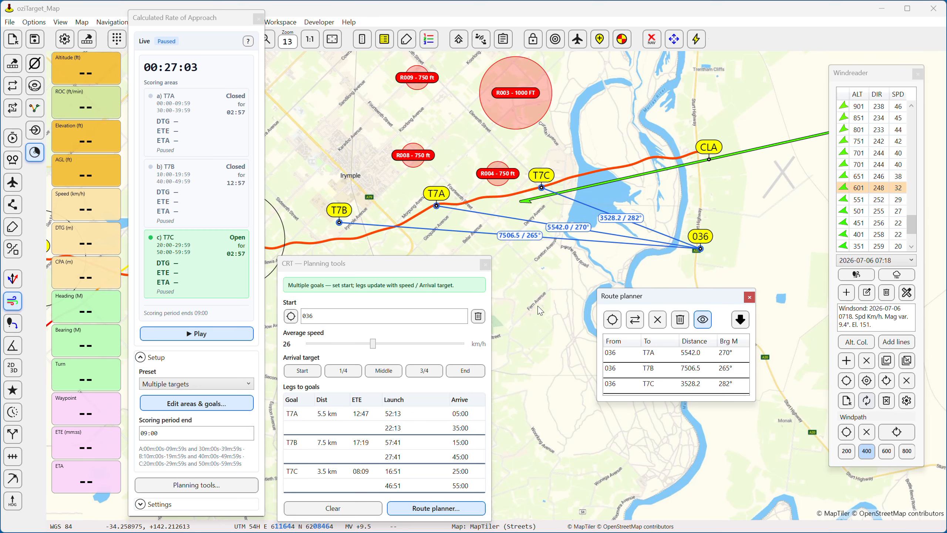
- Add route planner legs from T7A to T8 and from T8 to 028 by picking the waypoints on the map
left_click_drag(405, 243, 649, 215)
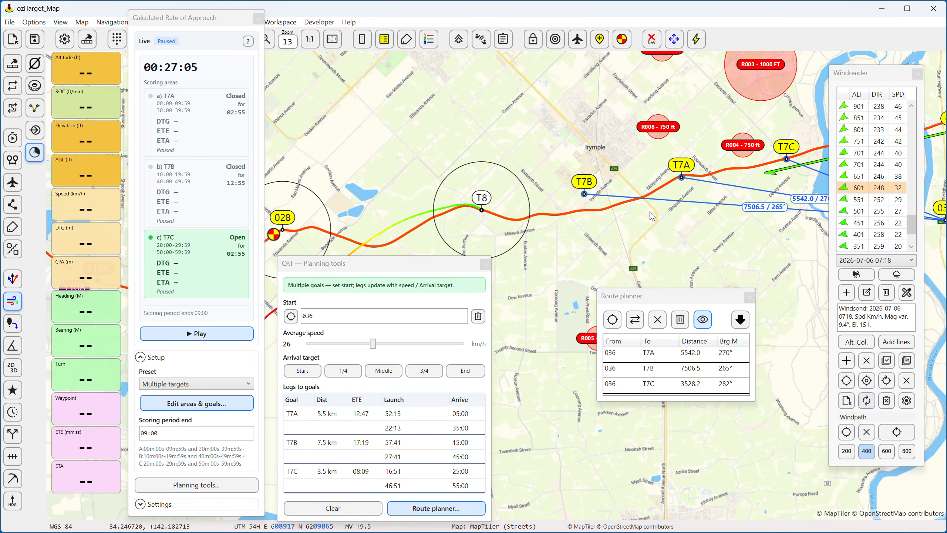
left_click(612, 319)
left_click(681, 176)
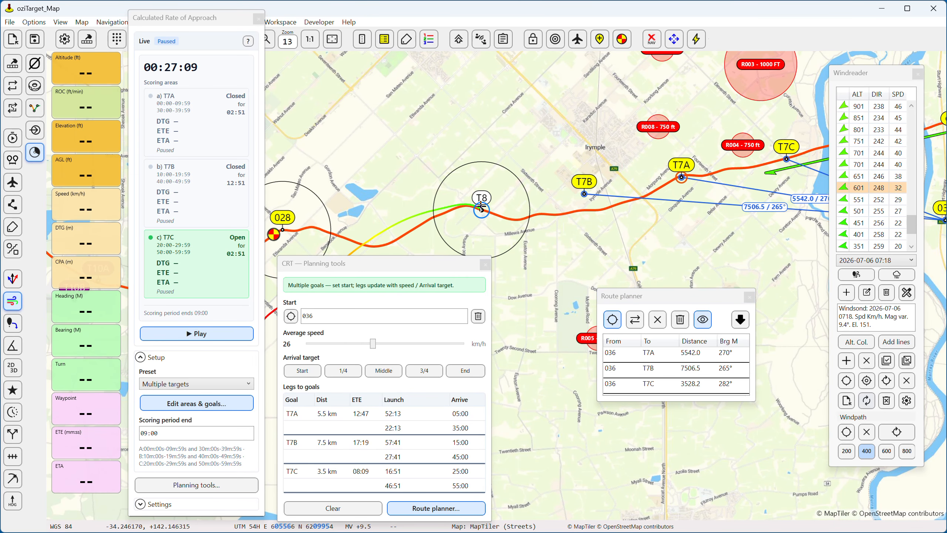
left_click(482, 210)
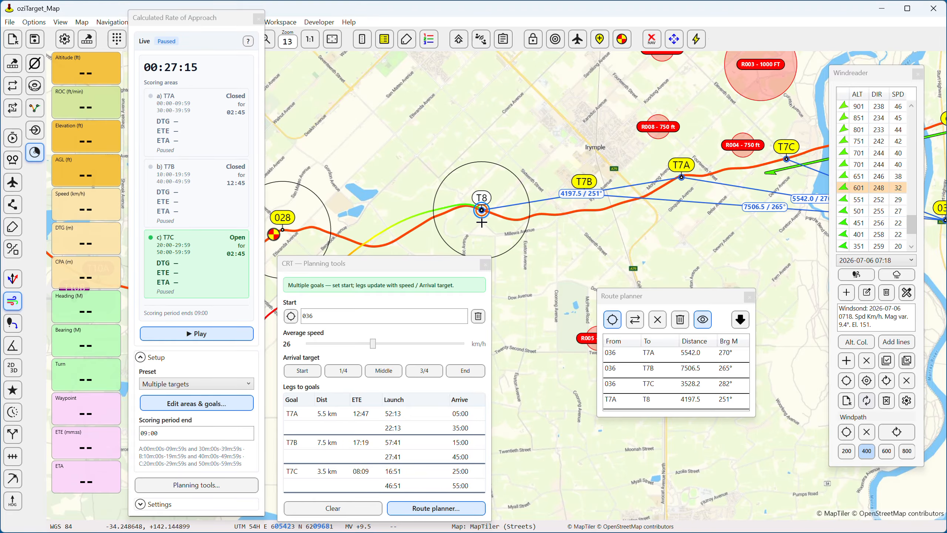
left_click(282, 229)
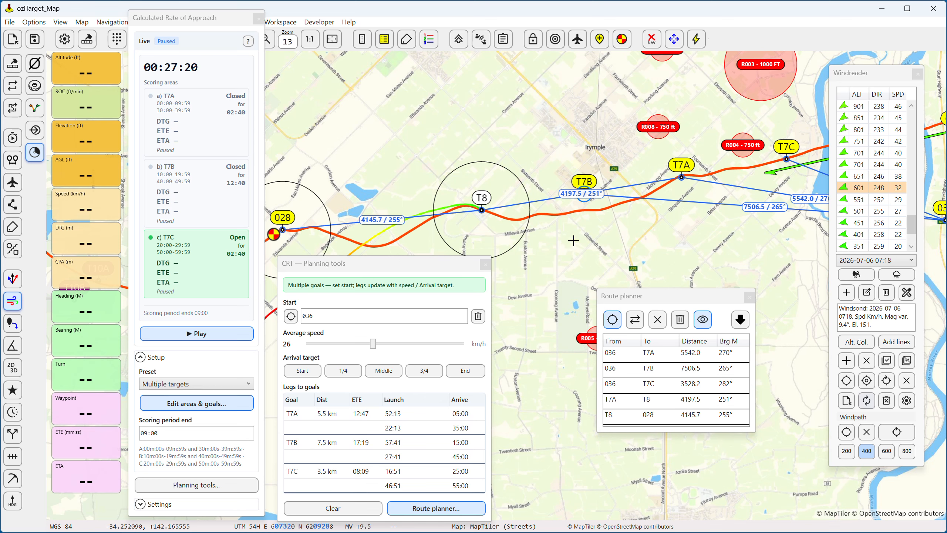
- Close the route planner and the CRT planning tools
left_click(749, 297)
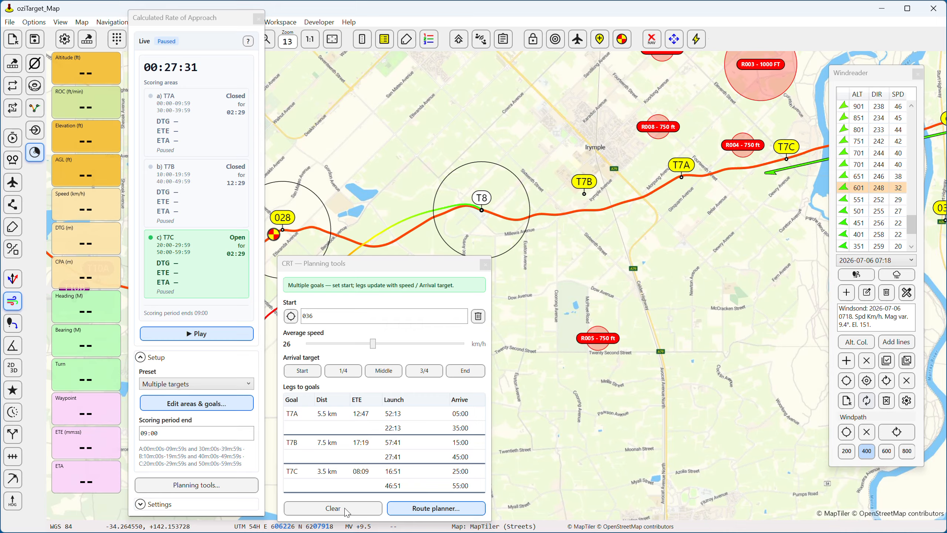
left_click(485, 264)
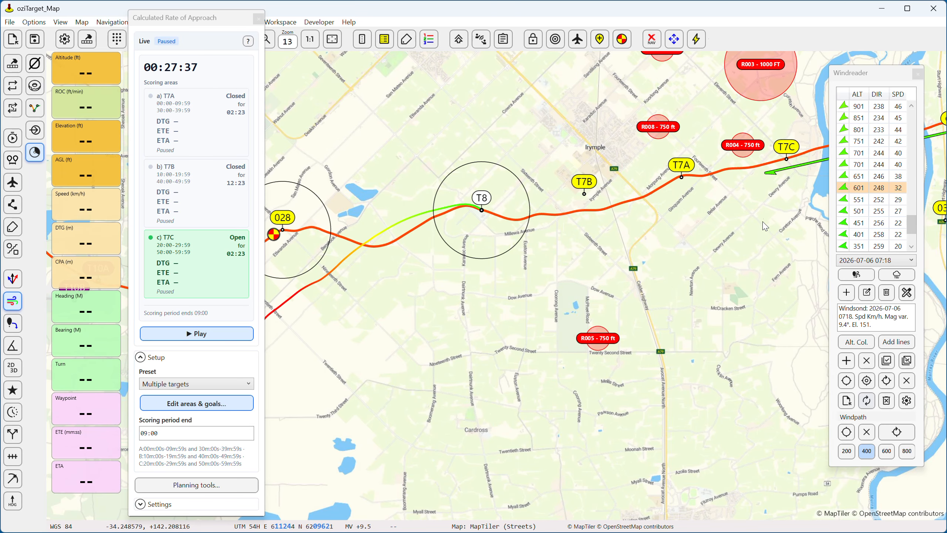
- Open the NMEA simulator, set its start position at waypoint 036 and turn on live navigation
left_click_drag(764, 220, 419, 242)
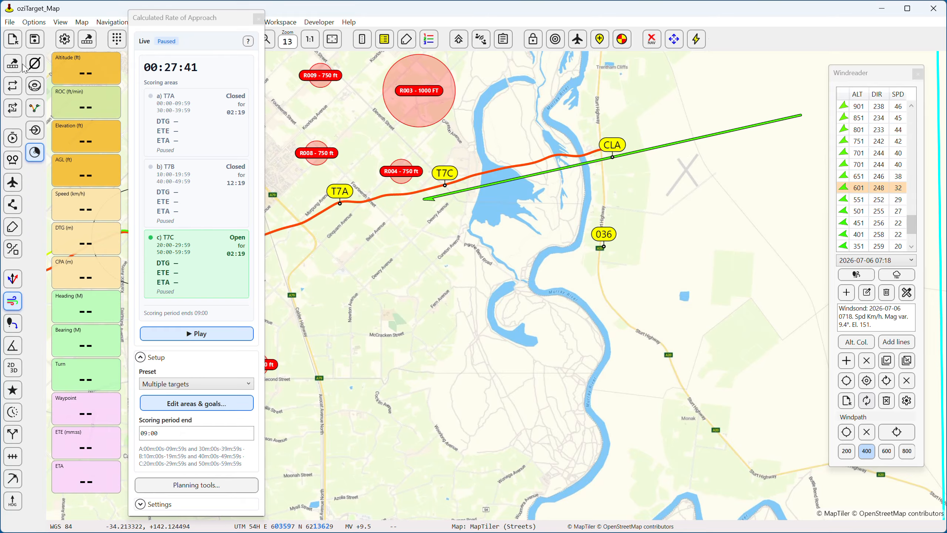
left_click(13, 109)
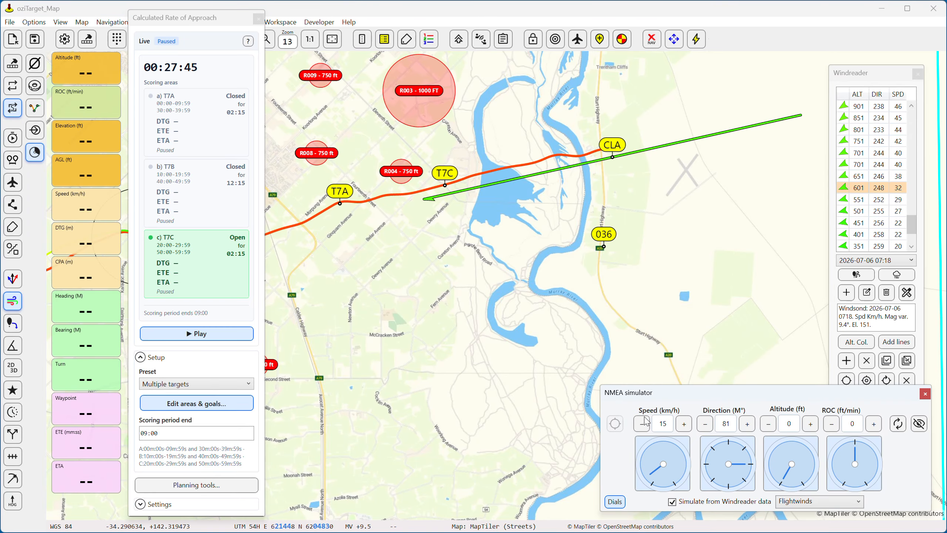
left_click(614, 424)
left_click(603, 245)
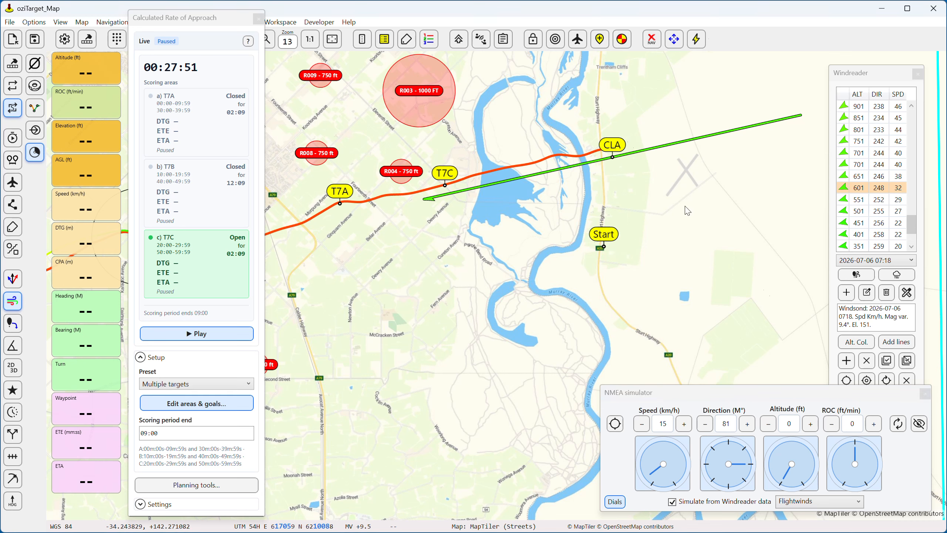
left_click(697, 39)
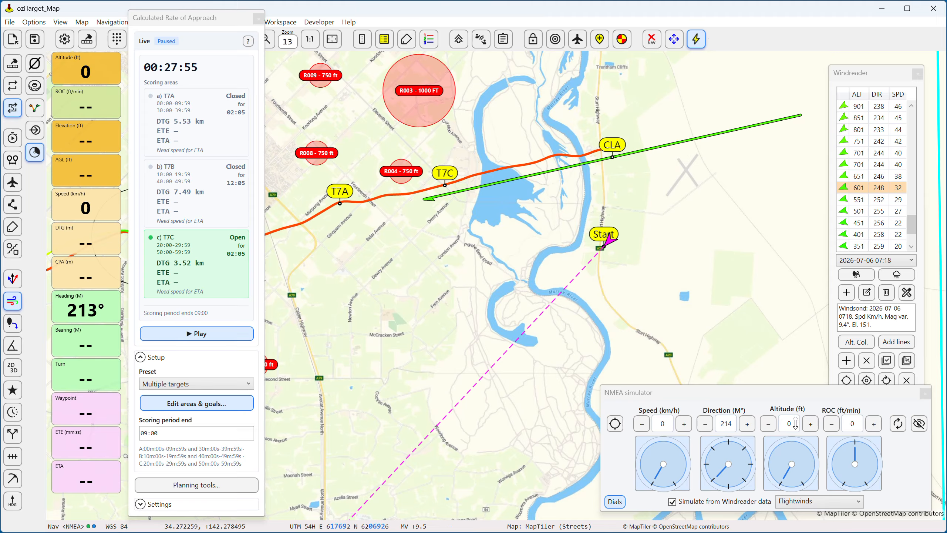
- Raise the simulated rate of climb to 700 ft/min and bring it back down to 0
left_click(873, 424)
left_click(873, 424)
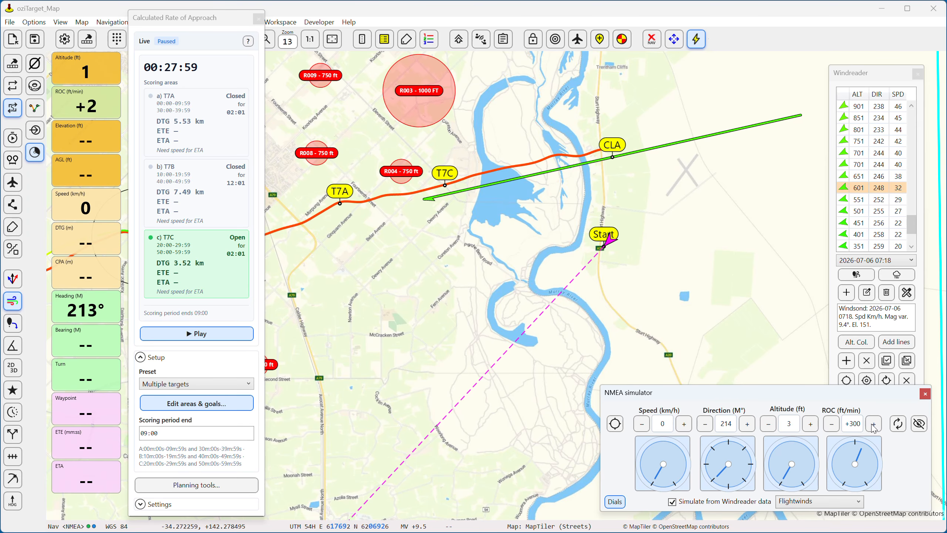
left_click(873, 424)
left_click(873, 424)
left_click(873, 423)
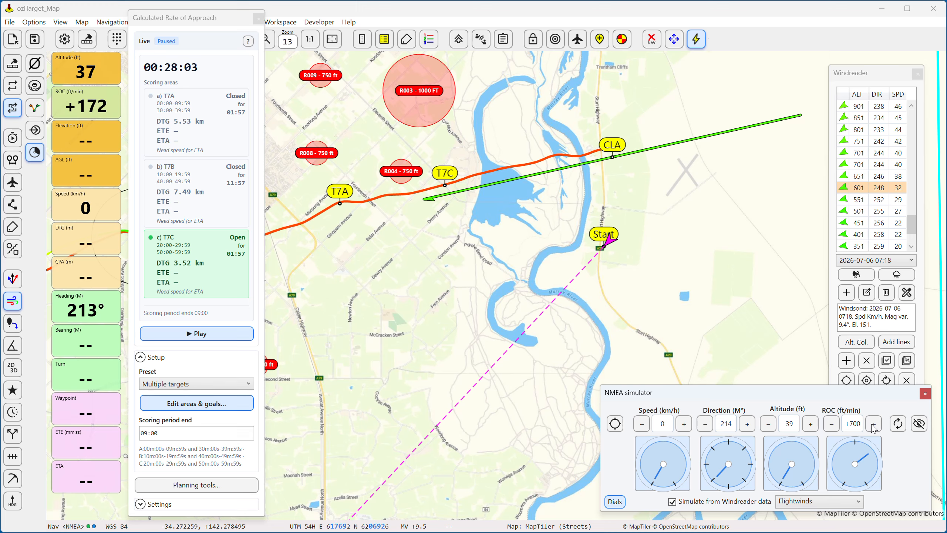
left_click(831, 423)
left_click(831, 423)
left_click(831, 423)
left_click(831, 423)
left_click(831, 424)
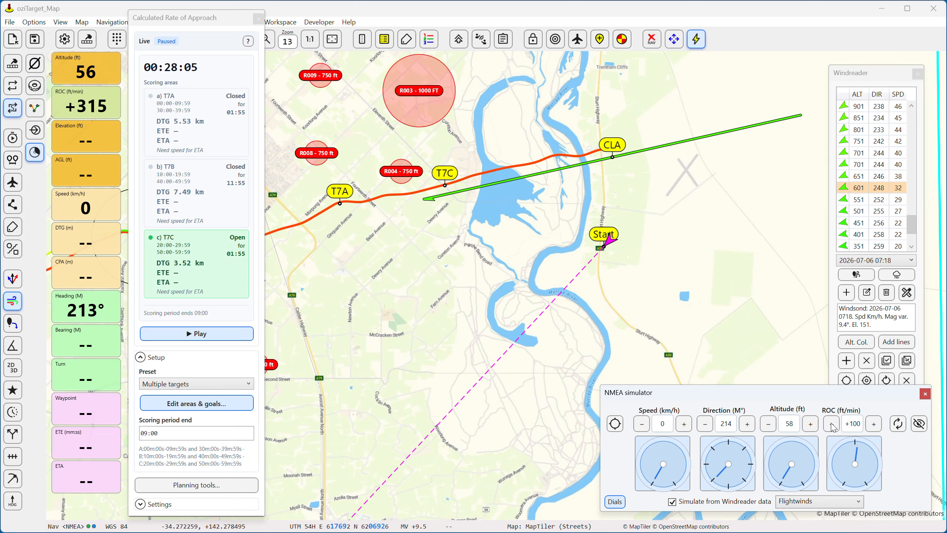
left_click(831, 423)
- Raise the simulated altitude in increments to 308 ft
left_click(811, 423)
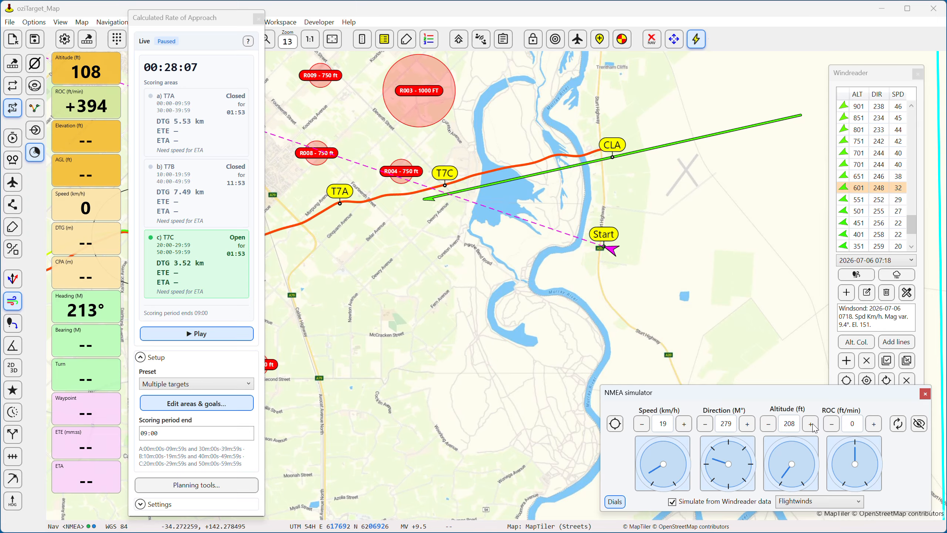
left_click(810, 423)
left_click(811, 423)
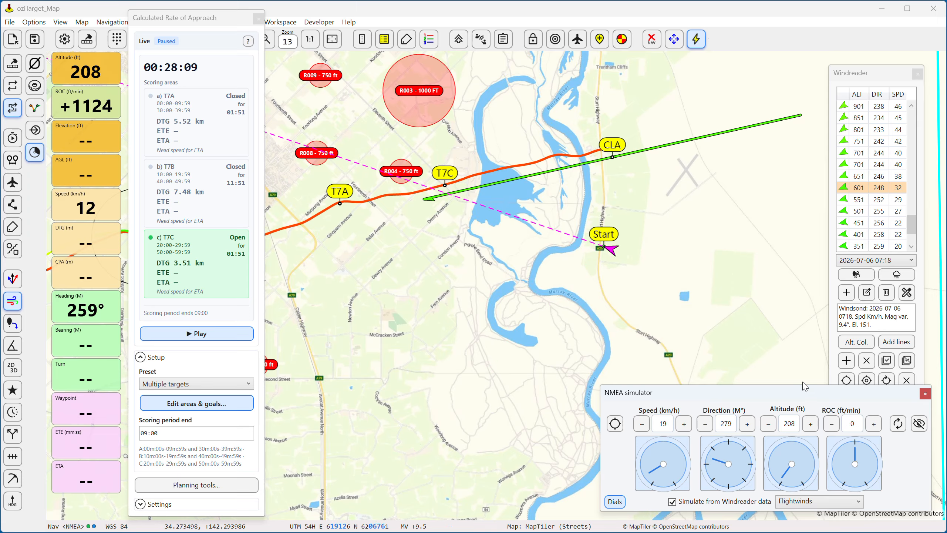
left_click(810, 425)
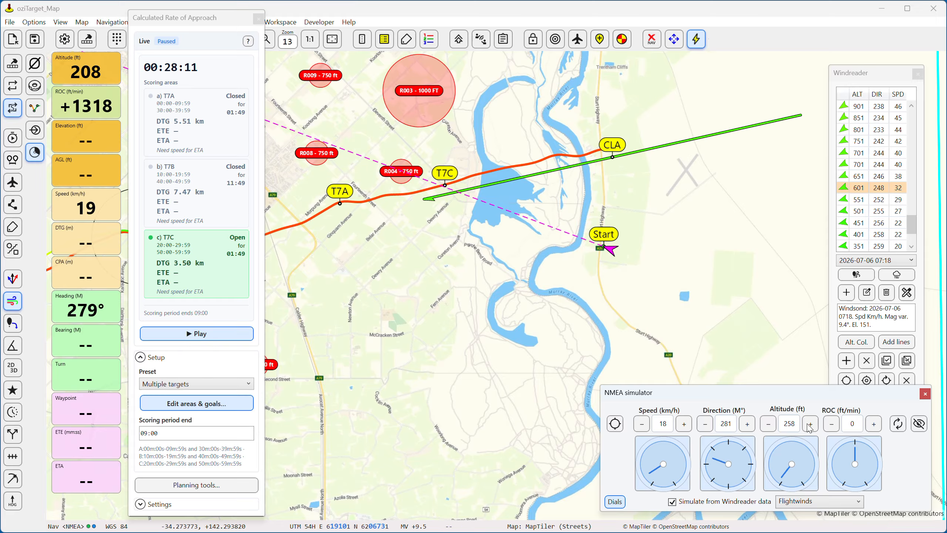
left_click(810, 426)
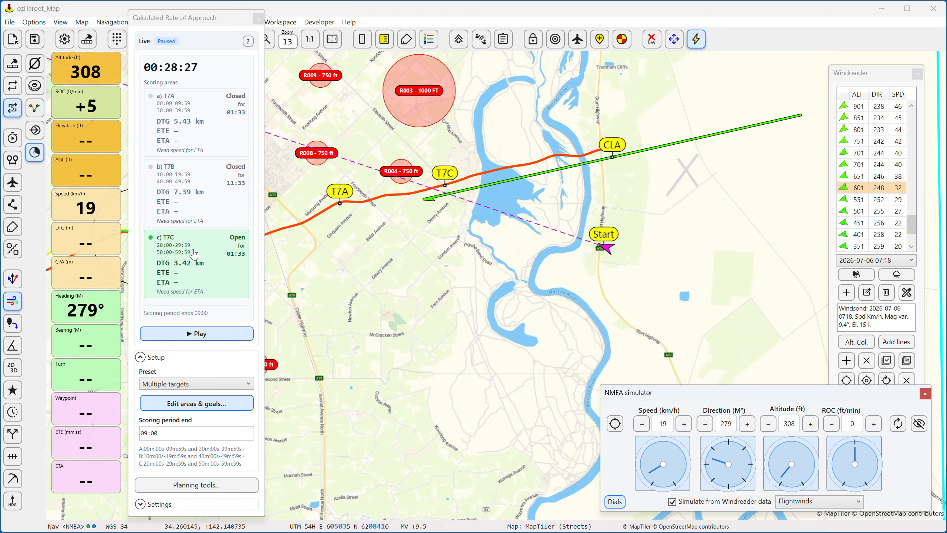
- Switch the navigation goal from T7C to T7B and finally to T7A, using the scoring areas and the map
left_click(194, 254)
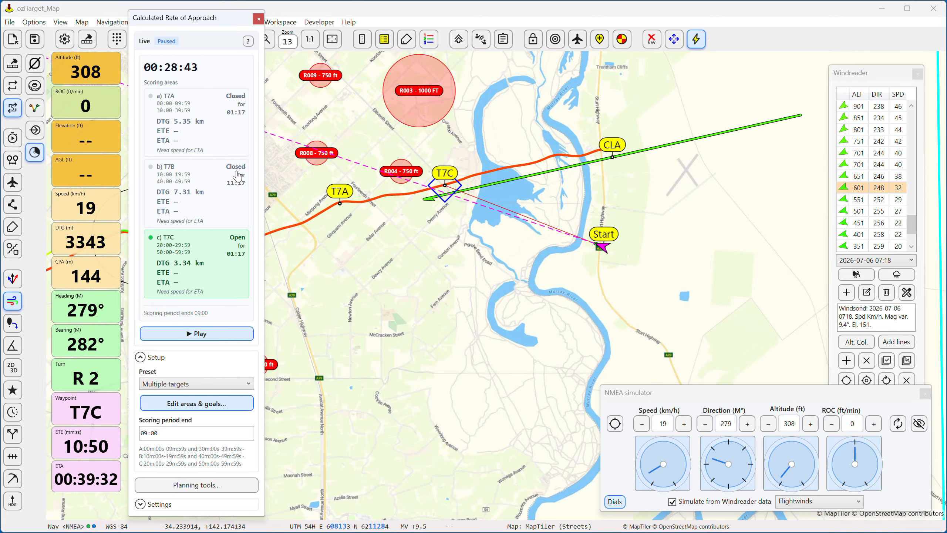
left_click_drag(376, 252, 480, 240)
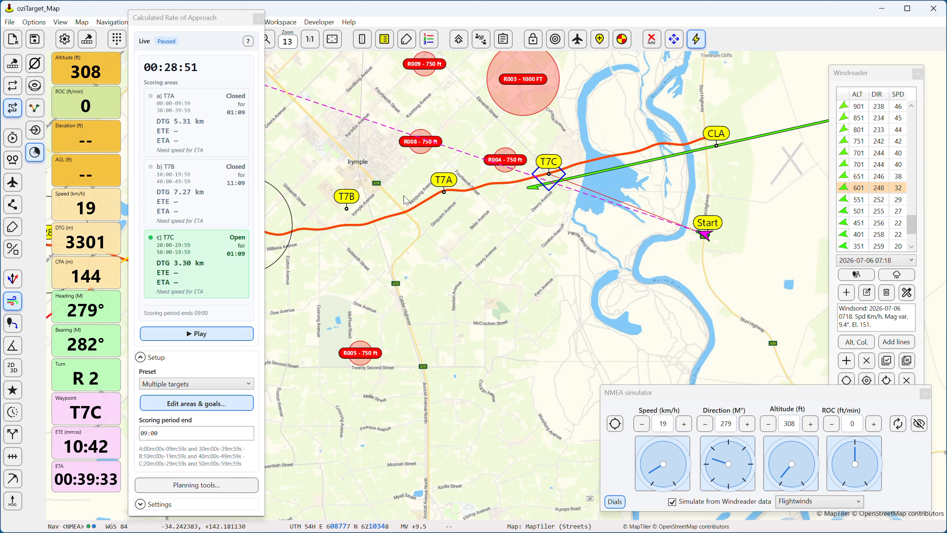
left_click(343, 210)
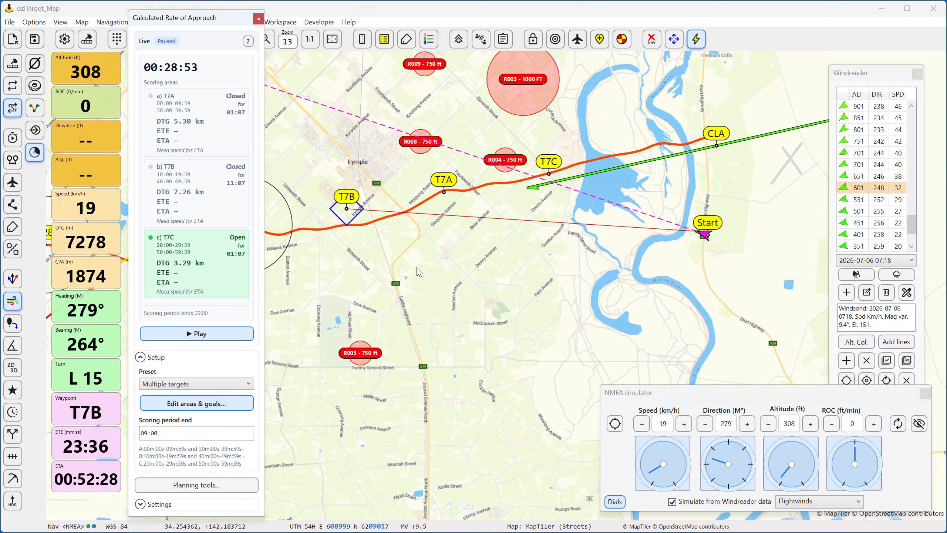
left_click(182, 127)
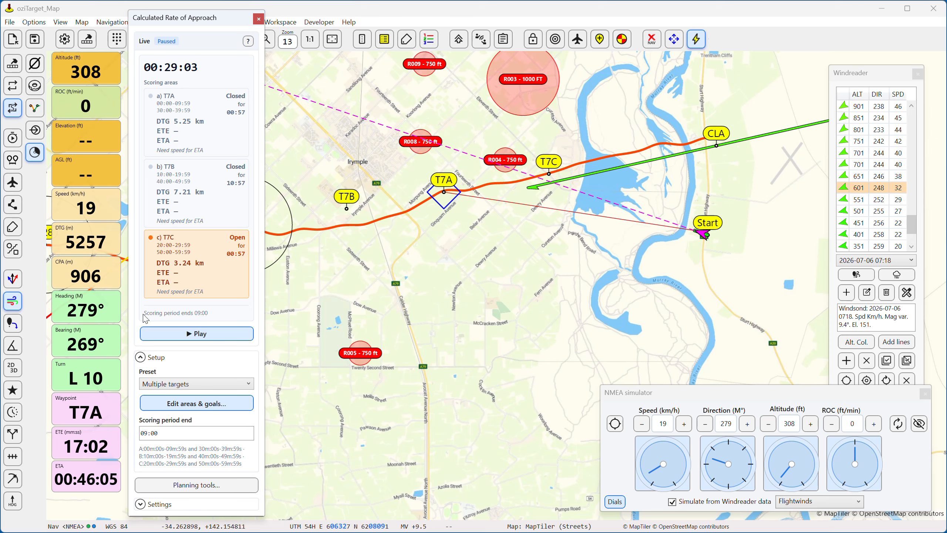
- Start the live rate-of-approach calculation, collapse its setup section and reposition the window
left_click(198, 335)
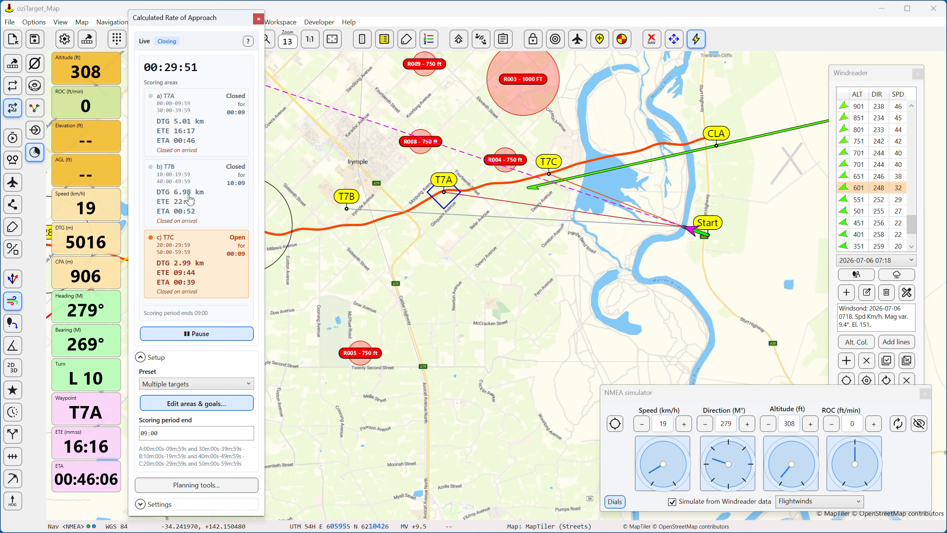
left_click(179, 192)
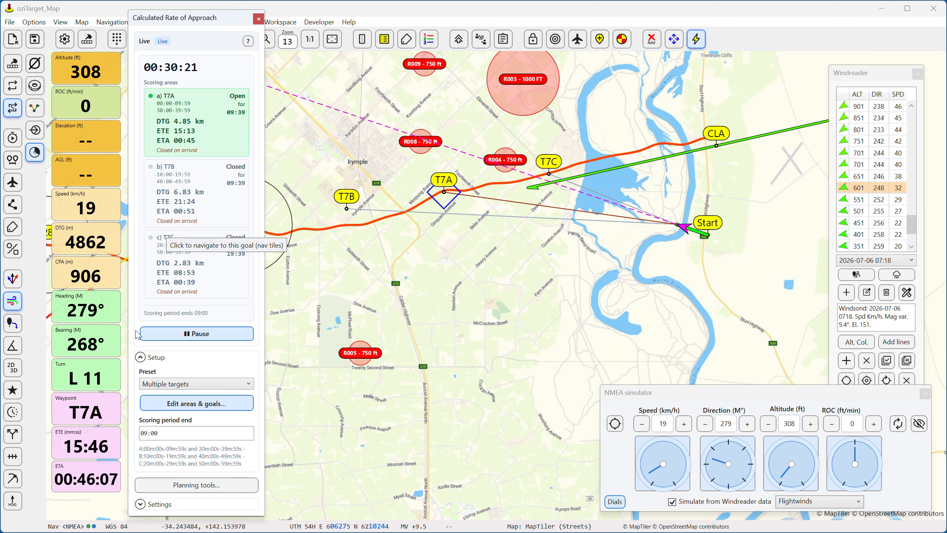
left_click(141, 356)
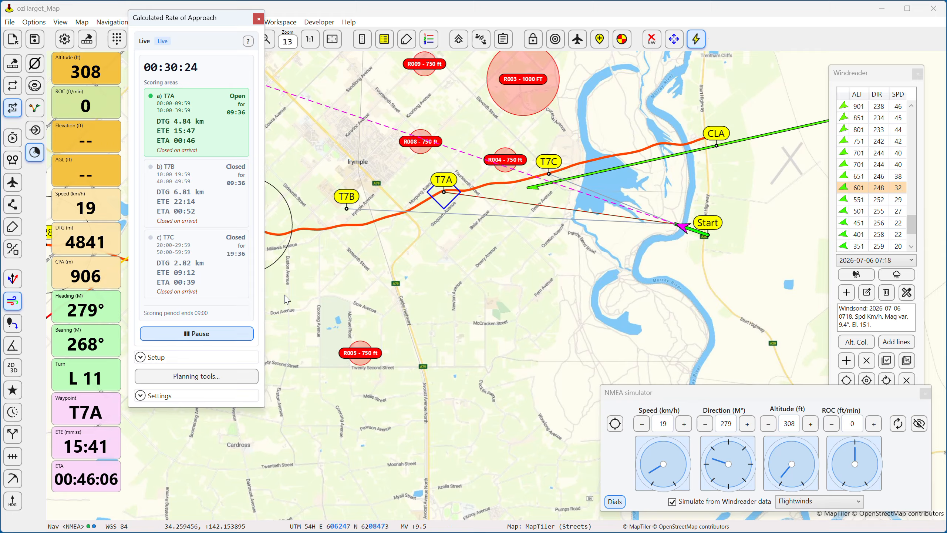
left_click_drag(188, 23, 186, 69)
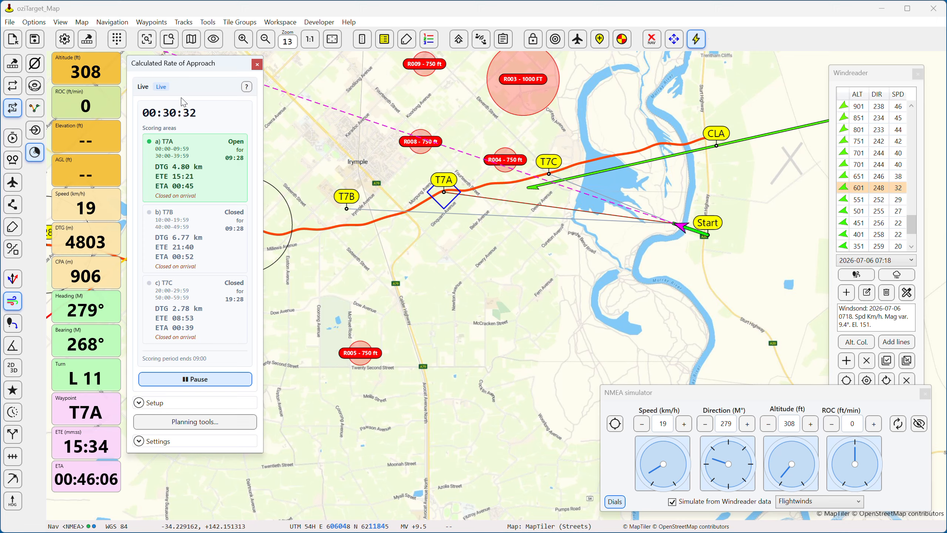
left_click_drag(179, 65, 184, 26)
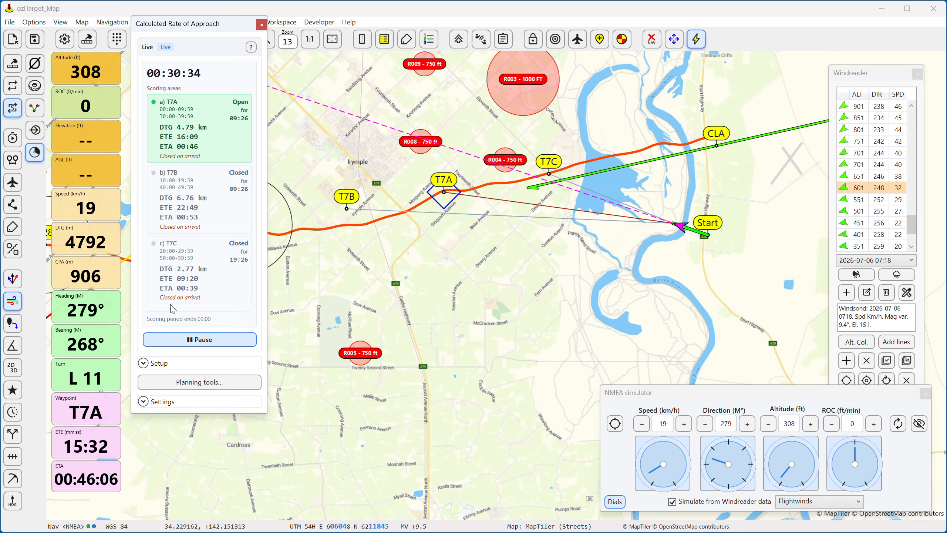
- Change the setup preset to MMA quadrants A–D and open the areas and goals editor
left_click(144, 363)
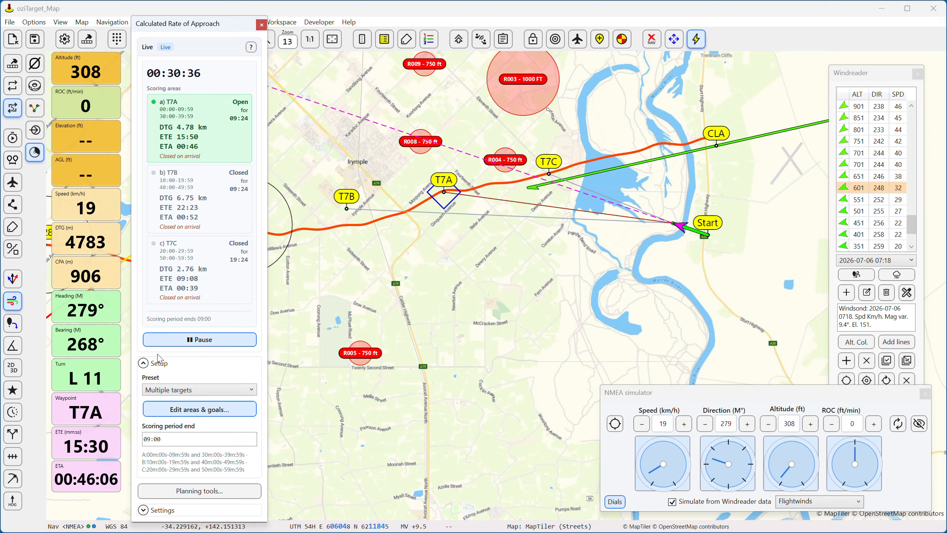
left_click(181, 393)
left_click(178, 401)
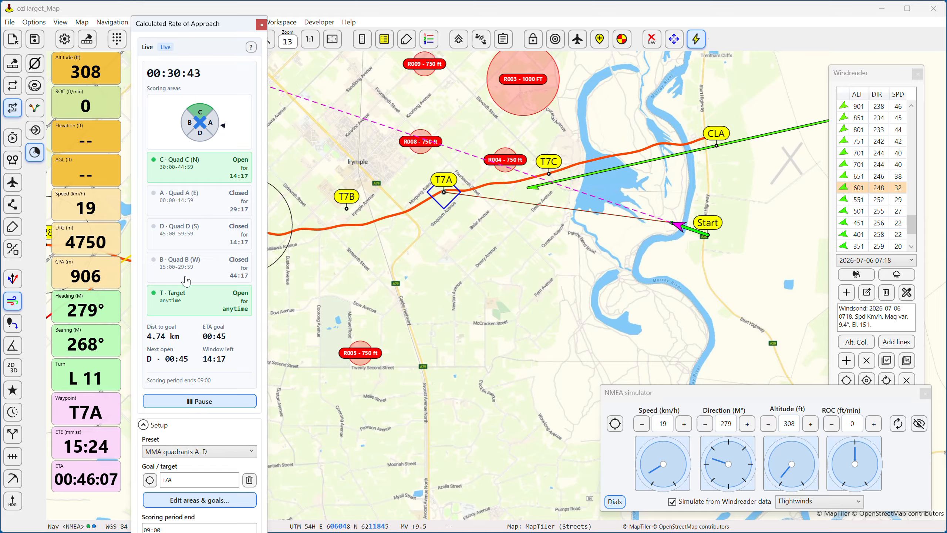
left_click(188, 500)
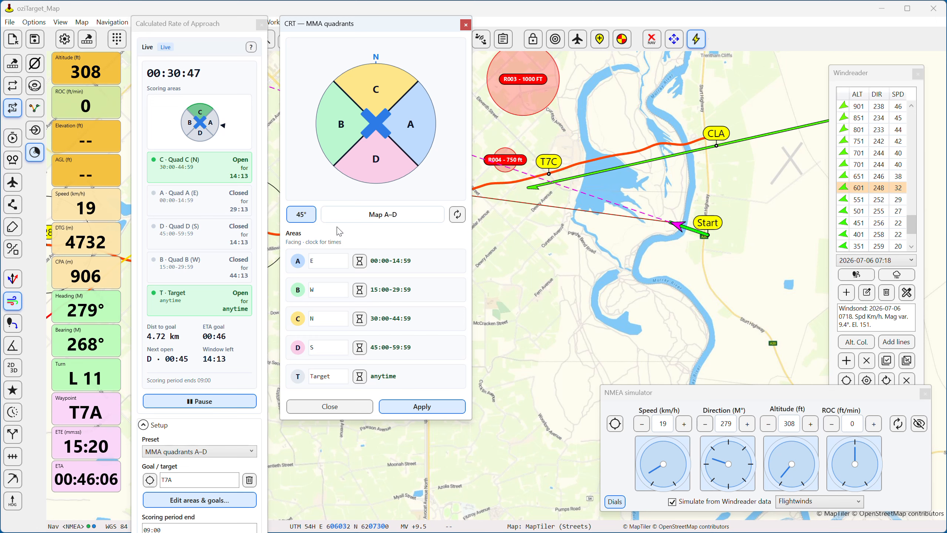
left_click_drag(349, 23, 343, 70)
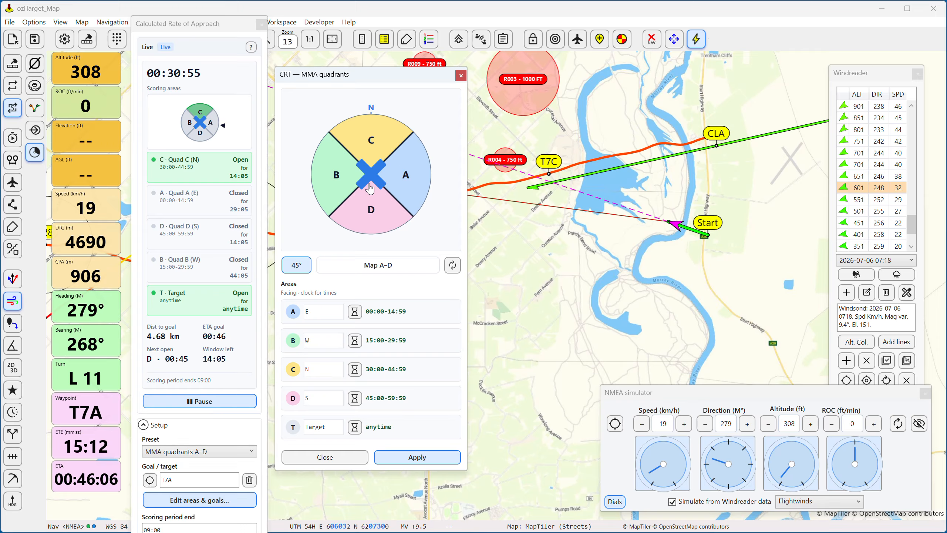
- Toggle the quadrant cross orientation between 45° and 0°, leaving it at 0°
left_click(304, 266)
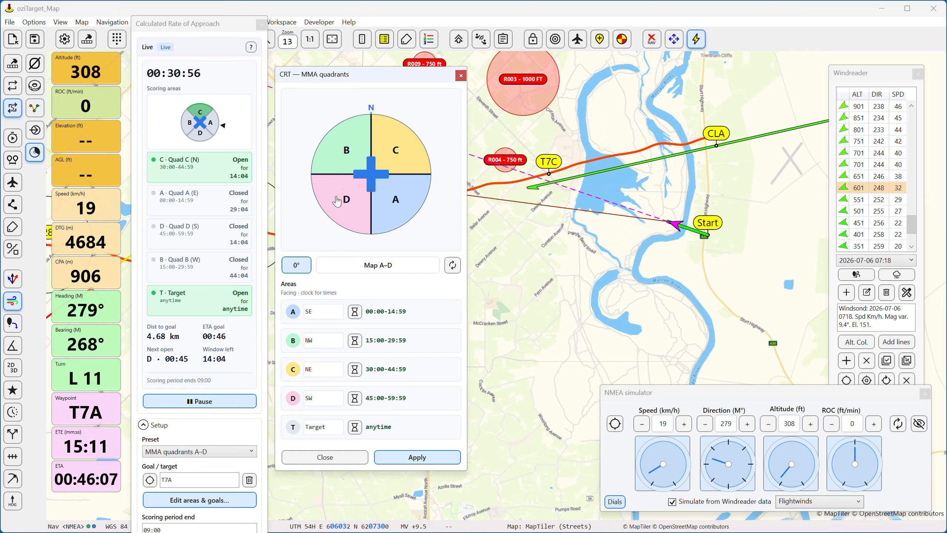
left_click(299, 268)
left_click(298, 267)
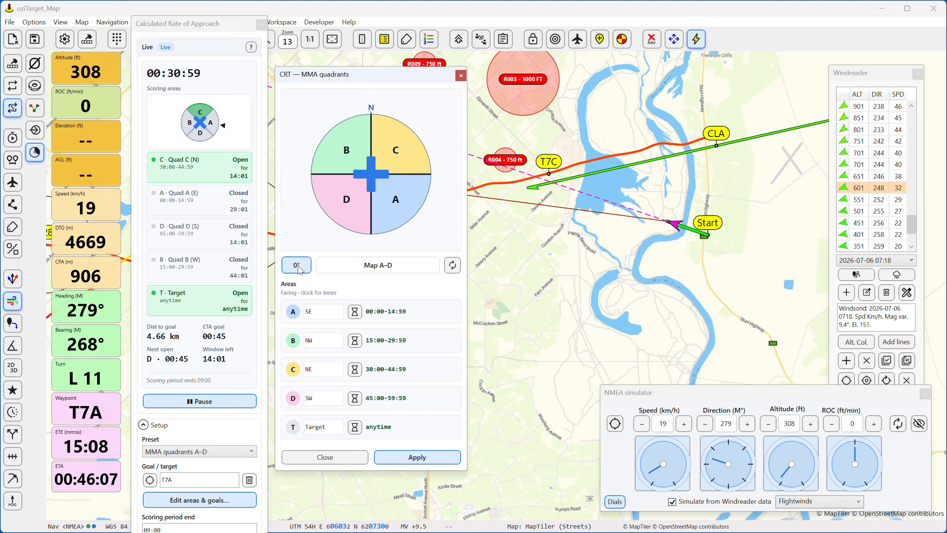
- Remap the quadrants clockwise: A to NW, B to NE, C to SE and D to SW
left_click(354, 264)
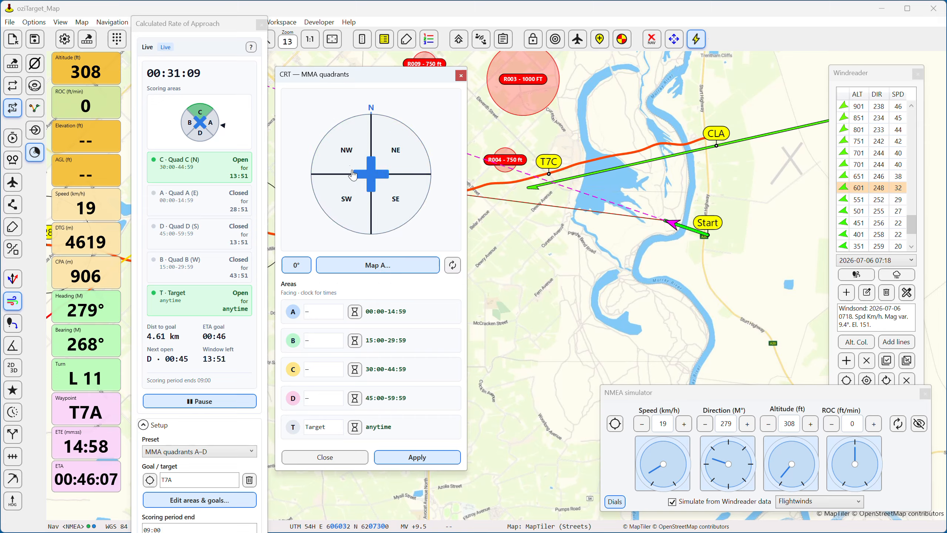
left_click(346, 149)
left_click(395, 150)
left_click(394, 200)
left_click(347, 212)
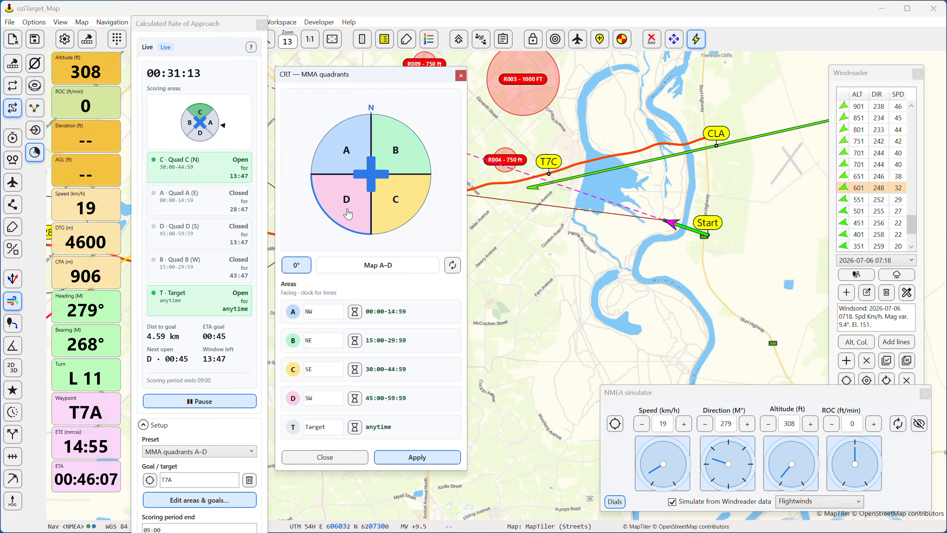
- Remap the quadrants with A to NW, B to SE, C to NE and D to SW
left_click(371, 270)
left_click(350, 172)
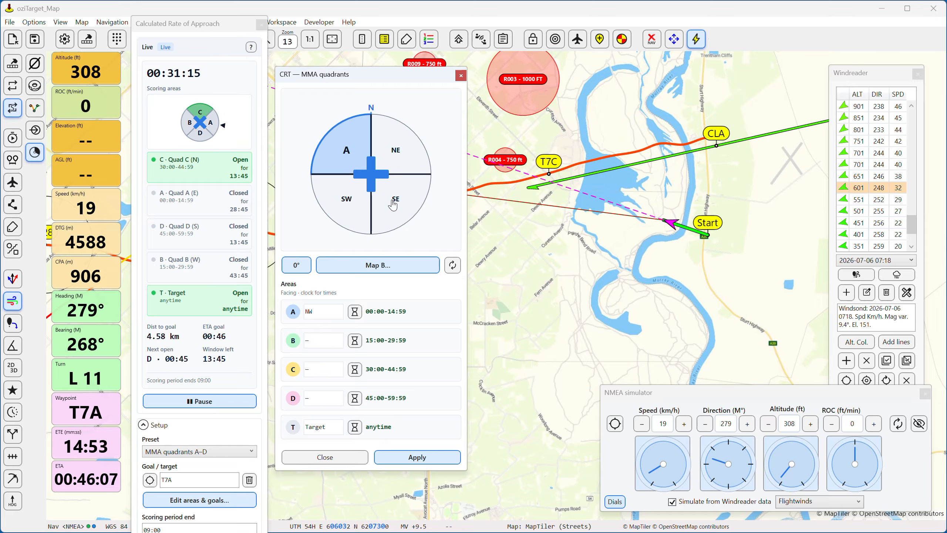
left_click(392, 202)
left_click(397, 149)
left_click(346, 205)
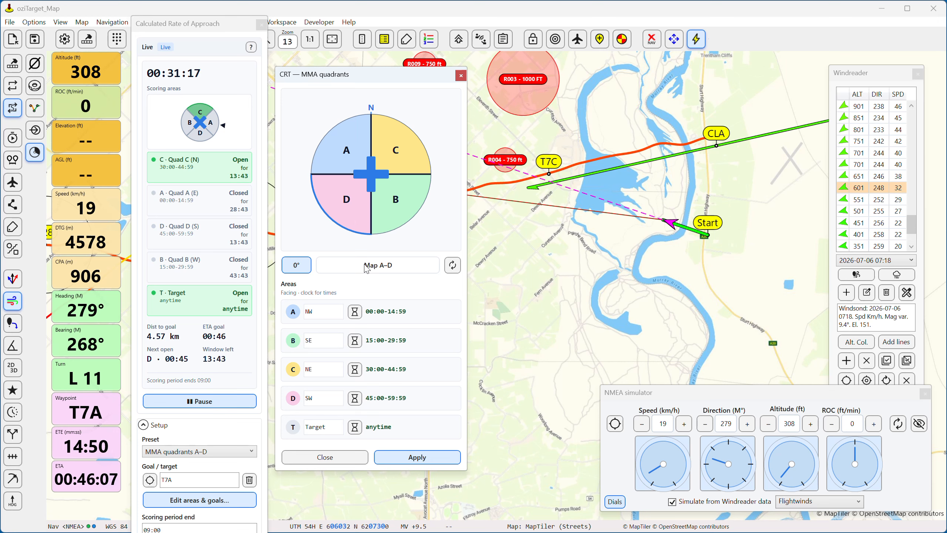
- Remap the quadrants counterclockwise with A to NW, B to SW, C to SE and D to NE
left_click(366, 265)
left_click(341, 152)
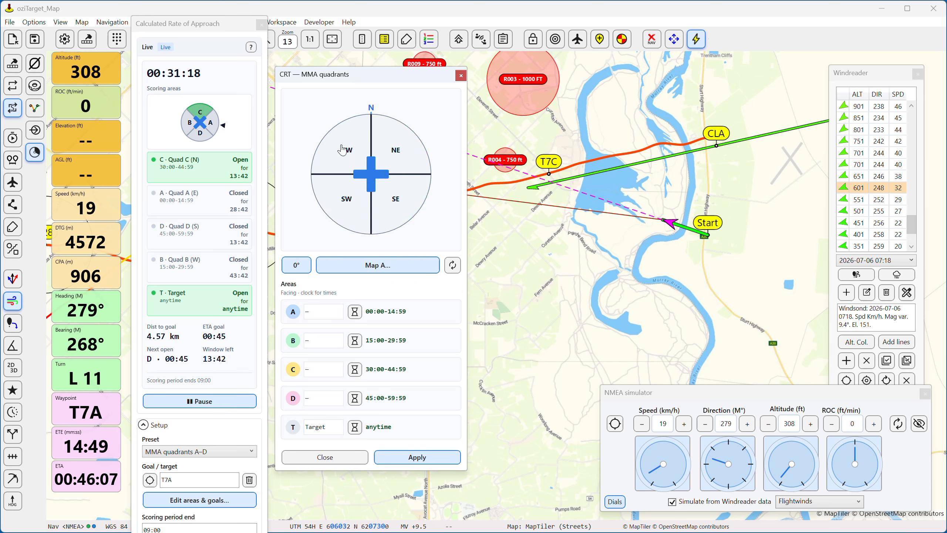
left_click(333, 204)
left_click(387, 205)
left_click(398, 159)
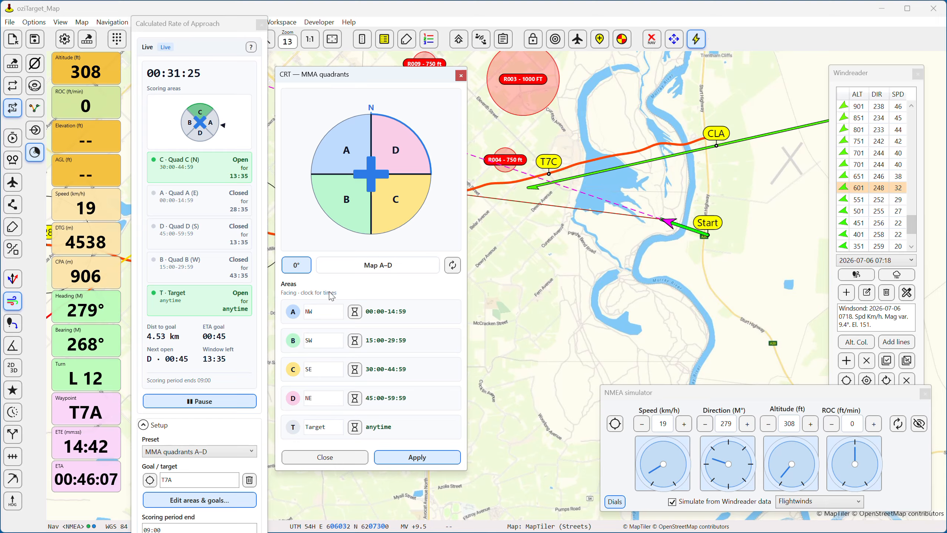
left_click(310, 315)
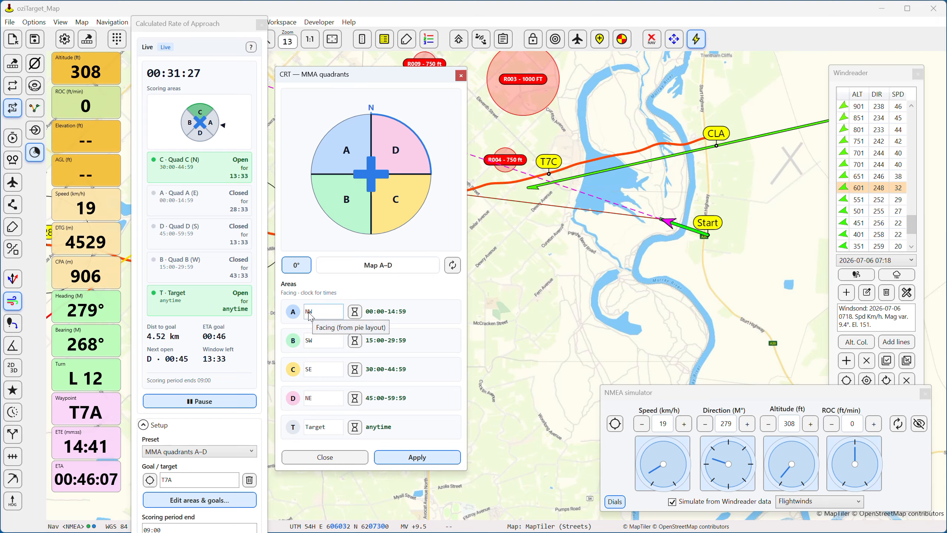
- Review the timing segments of quadrant areas A through D in turn and apply them unchanged
left_click(316, 345)
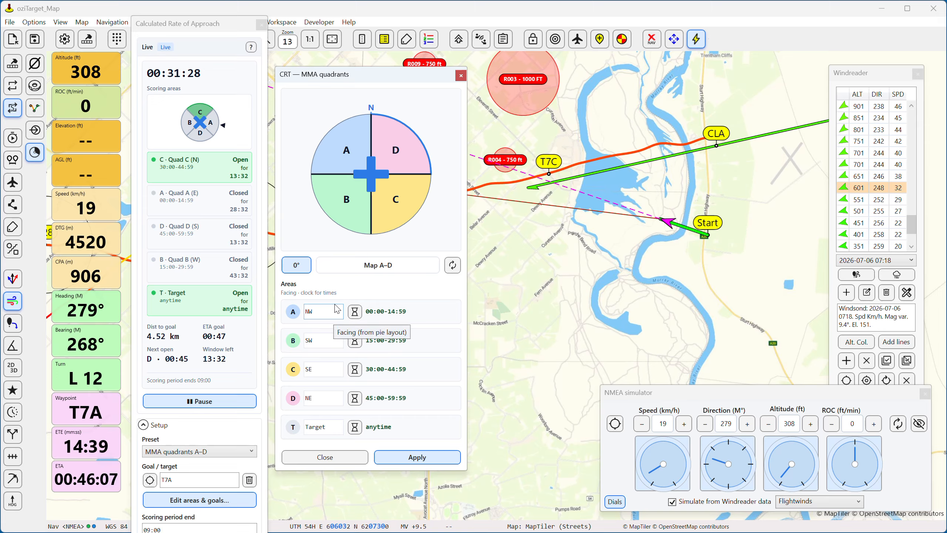
left_click(355, 313)
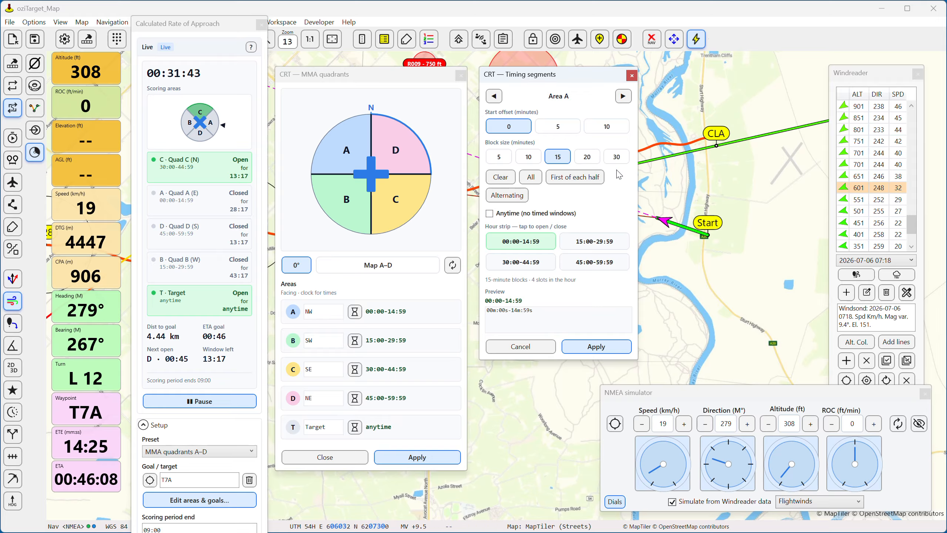
left_click(622, 96)
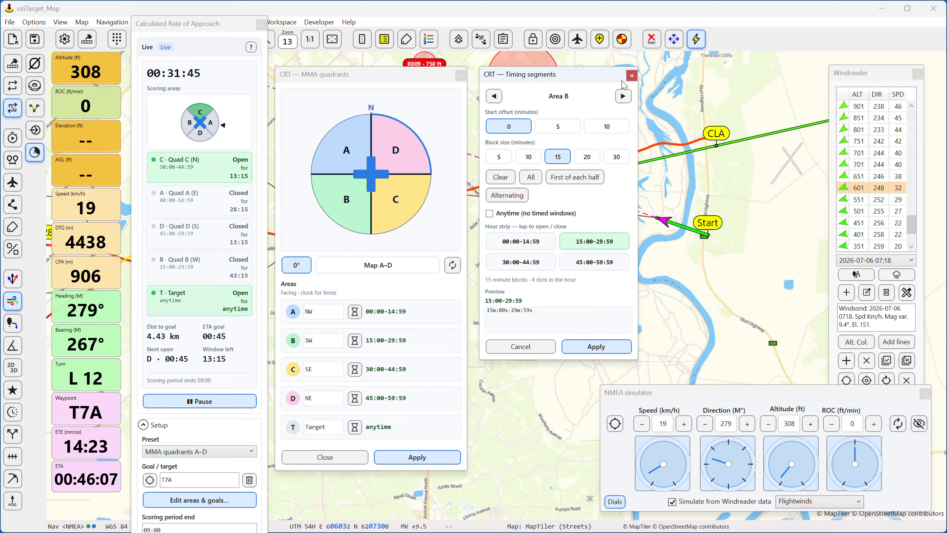
left_click(623, 97)
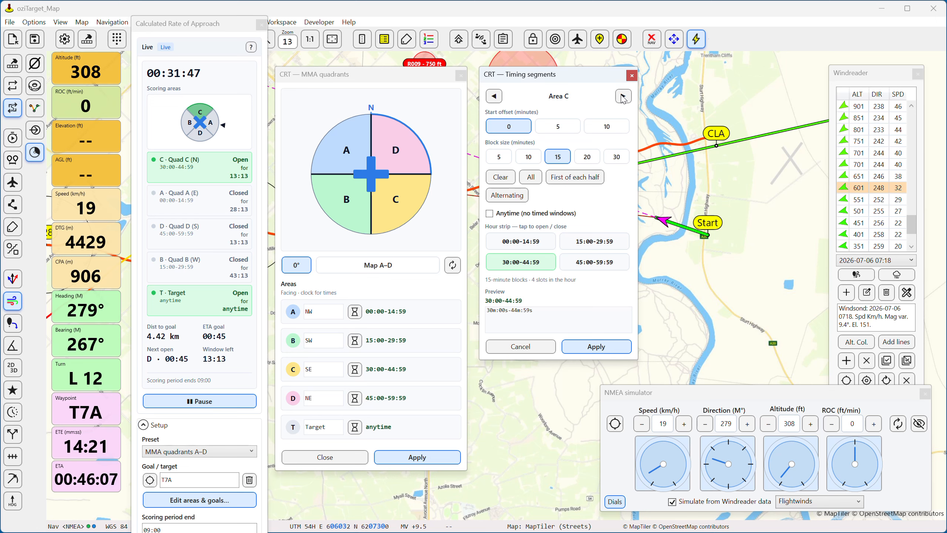
left_click(623, 97)
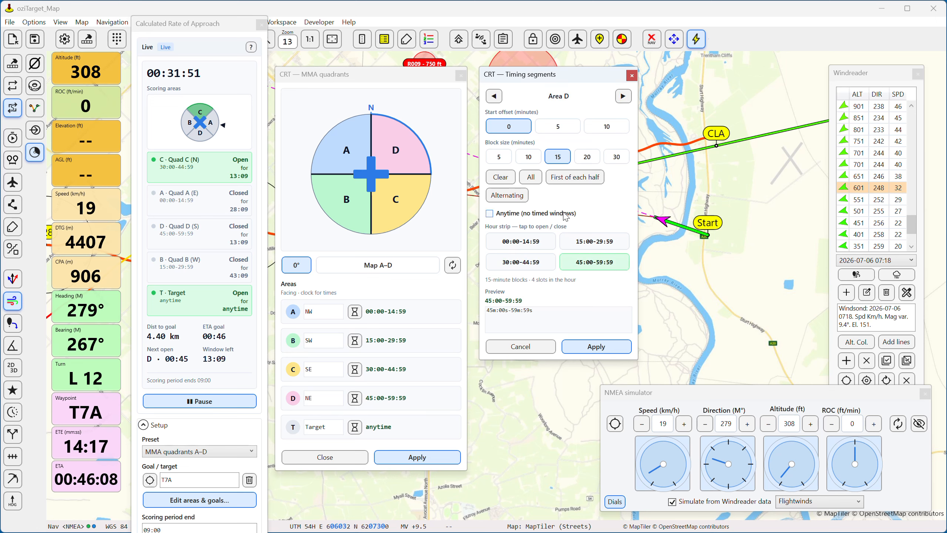
left_click(582, 349)
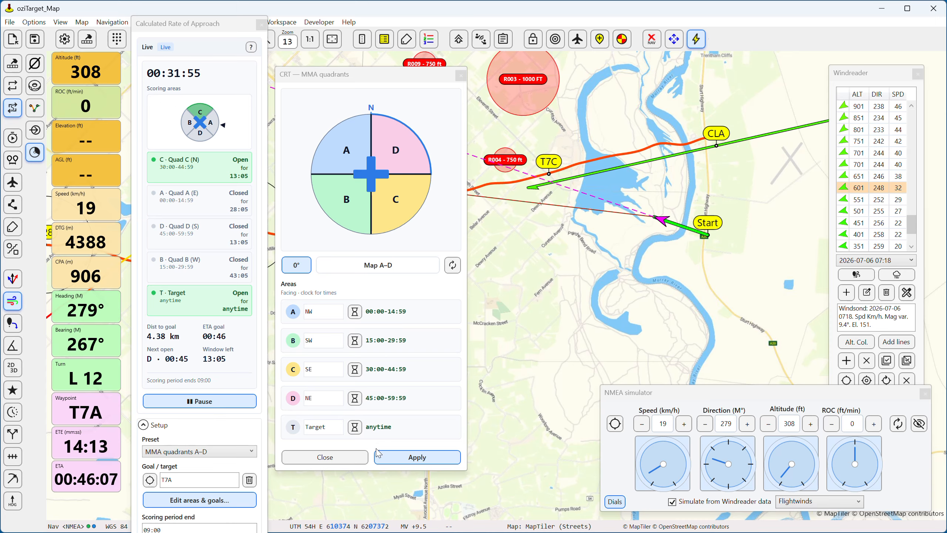
- Switch Anytime off and back on in the target T timing, then apply the timing and the quadrant layout
left_click(356, 428)
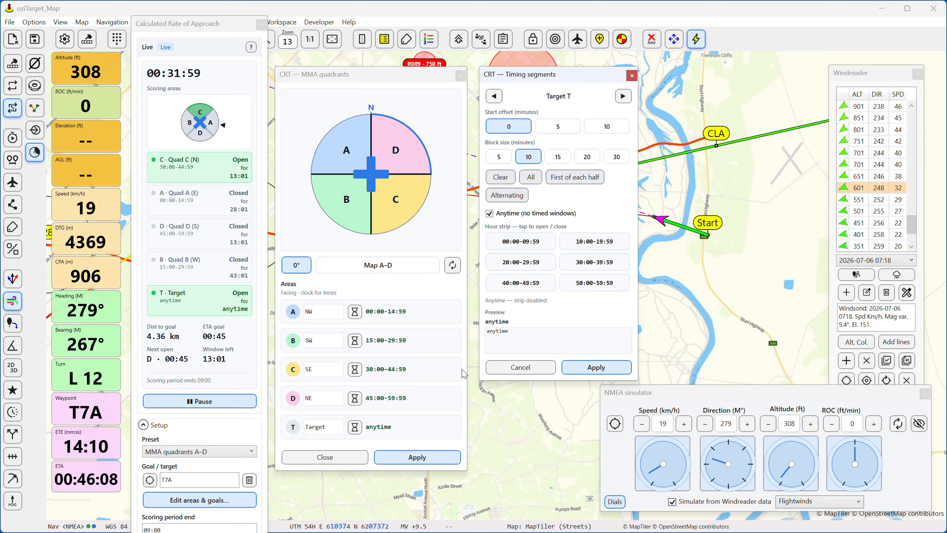
left_click(489, 213)
left_click(489, 213)
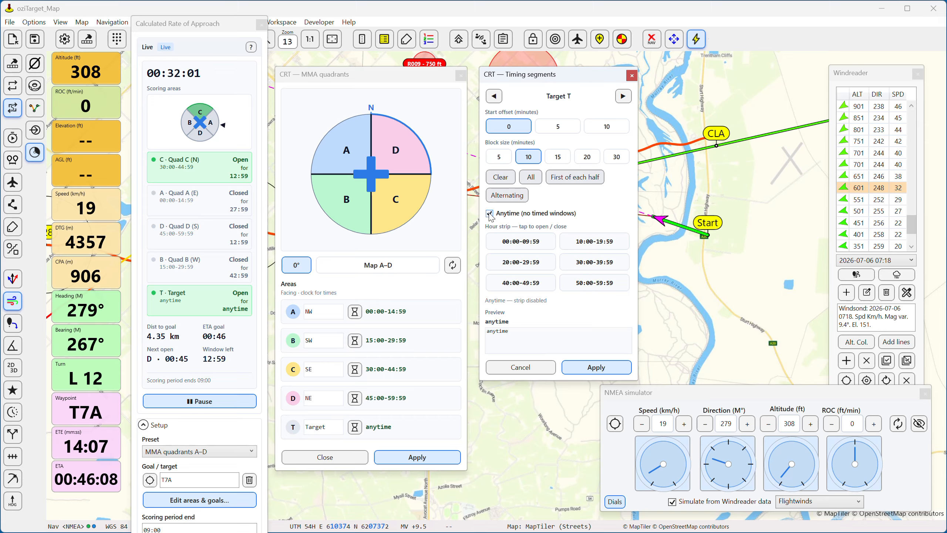
left_click(596, 367)
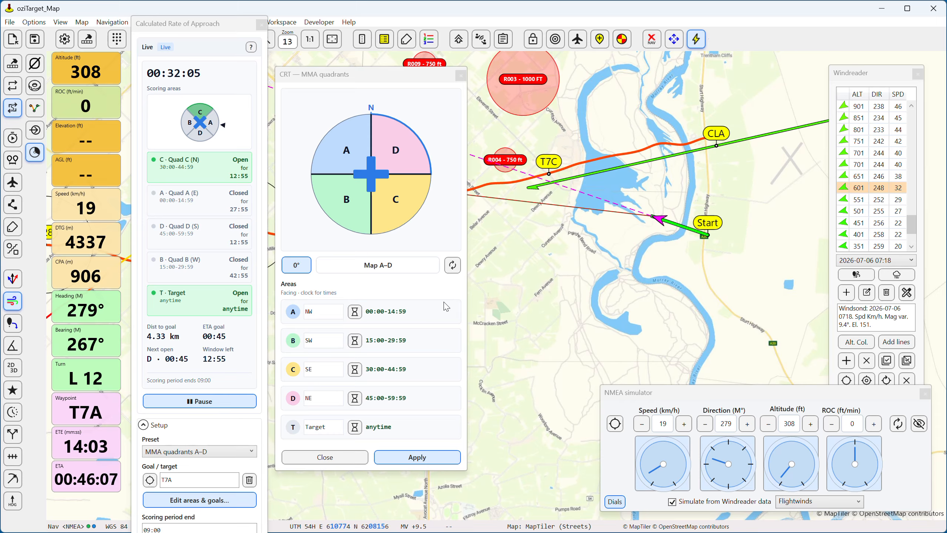
left_click(415, 460)
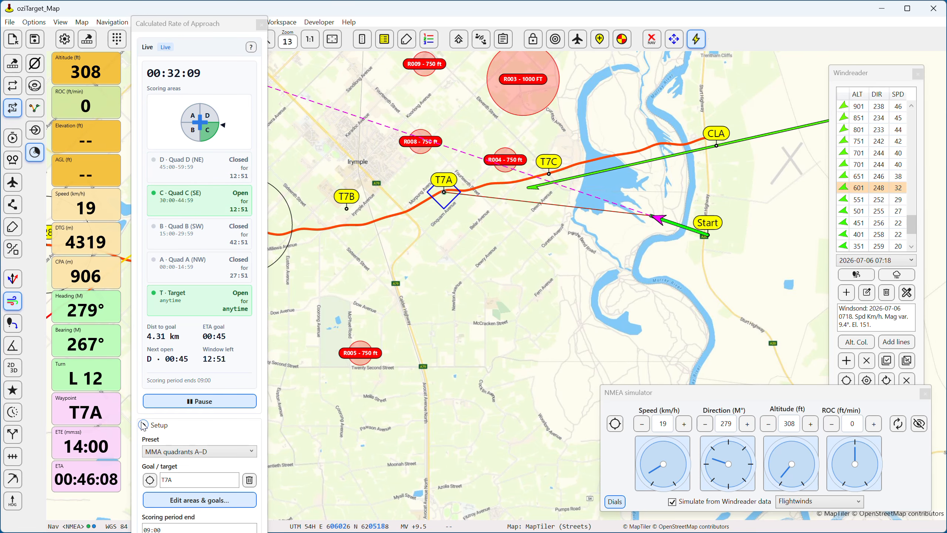
- Collapse the setup section and set the simulated flight altitude to 508 ft
left_click(142, 425)
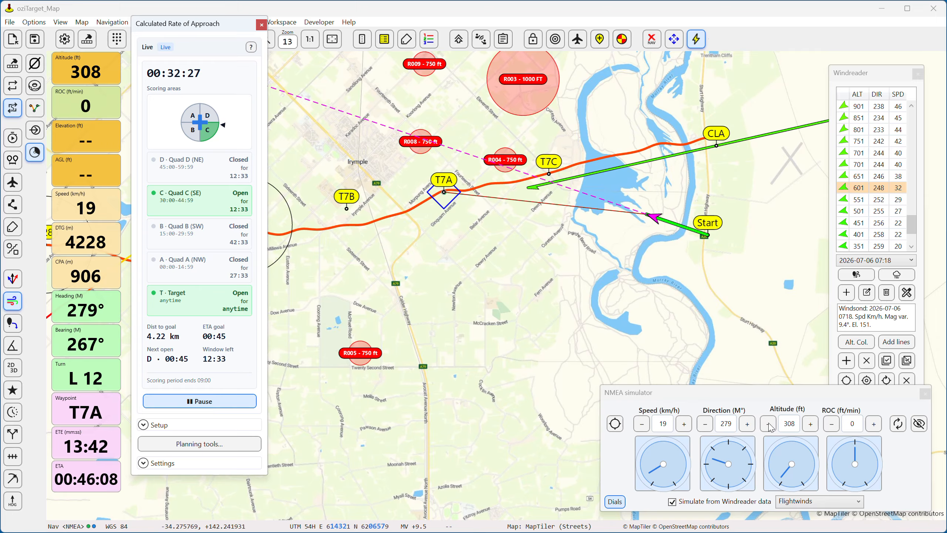
left_click(792, 420)
scroll(792, 421, "down", 5)
left_click(811, 423)
left_click(811, 423)
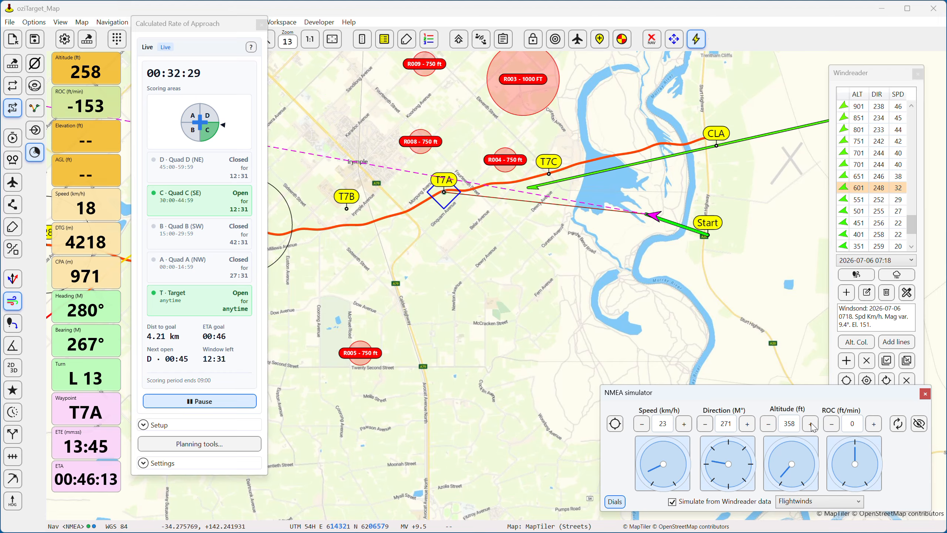
left_click(810, 423)
left_click(811, 424)
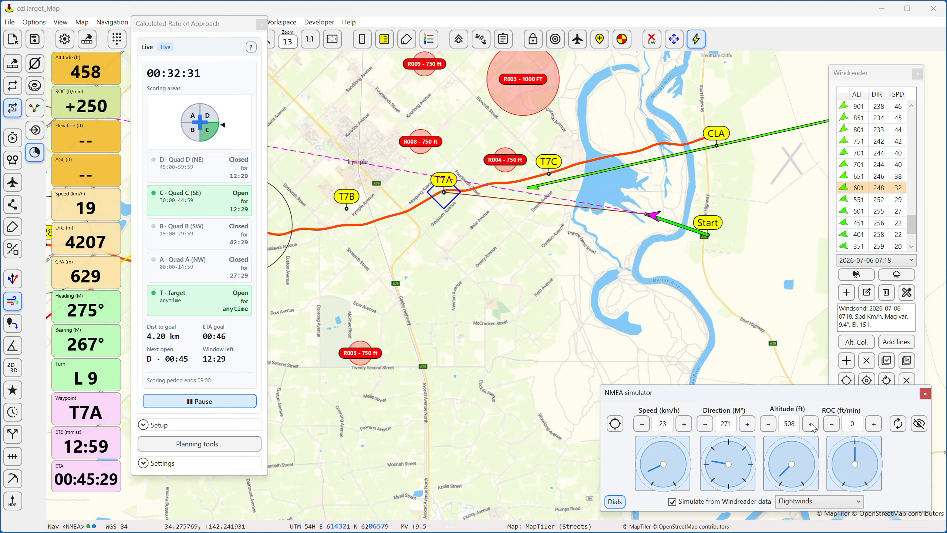
left_click(769, 425)
left_click(812, 423)
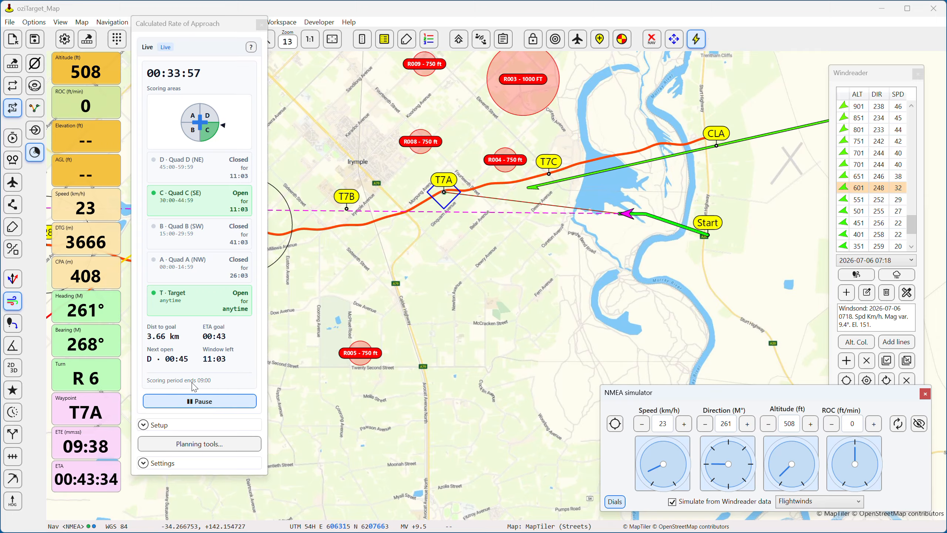
- Reopen the setup section and switch the scoring preset to Concentric rings (A timed / B anytime)
left_click(144, 426)
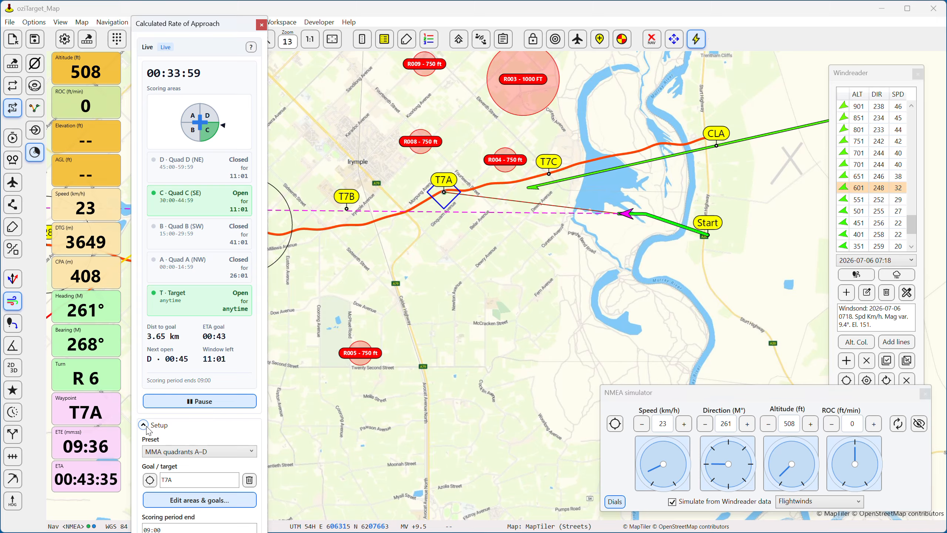
left_click(197, 451)
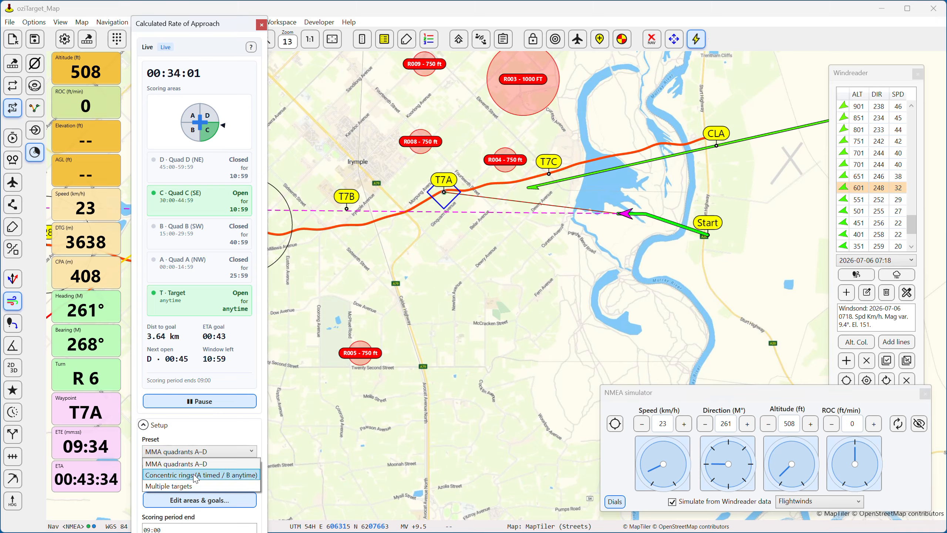
left_click(194, 475)
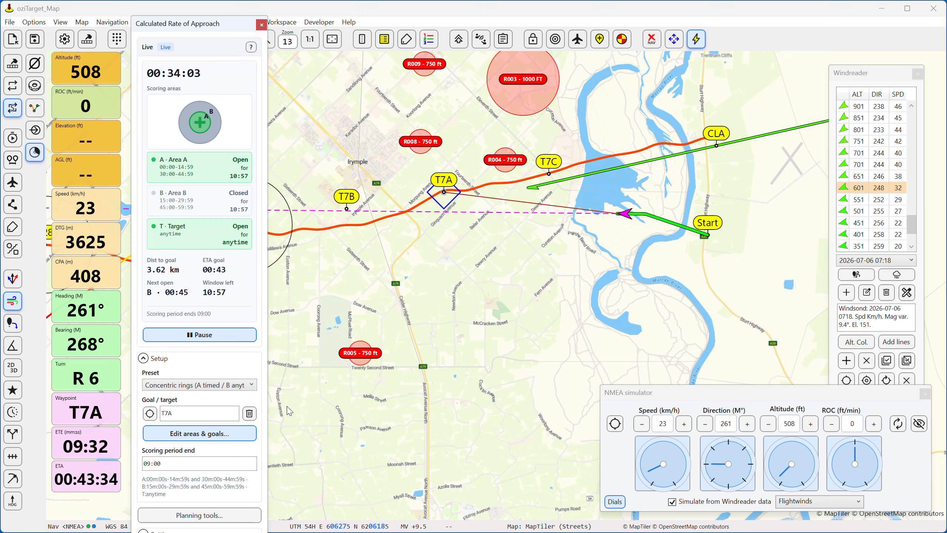
- Delete ring B from the concentric rings, check ring A's timing segments and apply the single-ring layout
left_click(200, 433)
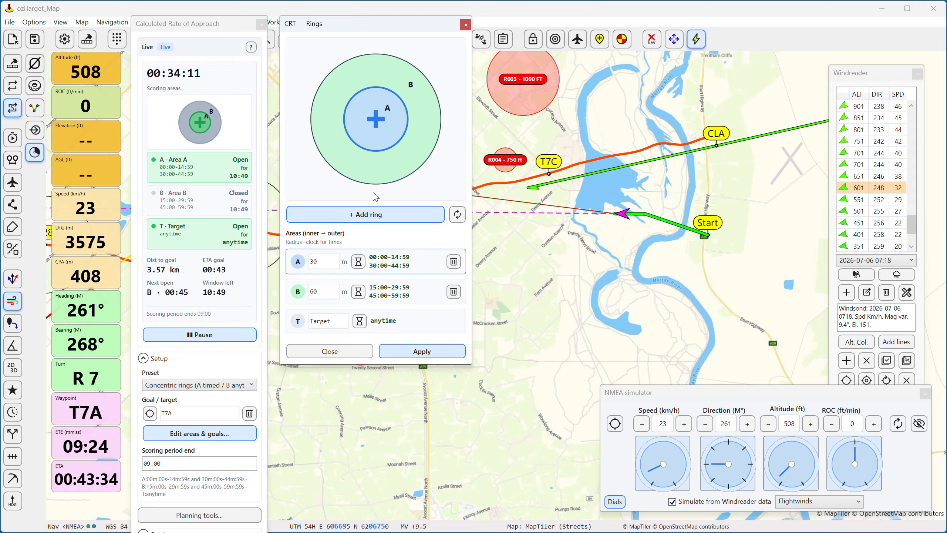
left_click(454, 291)
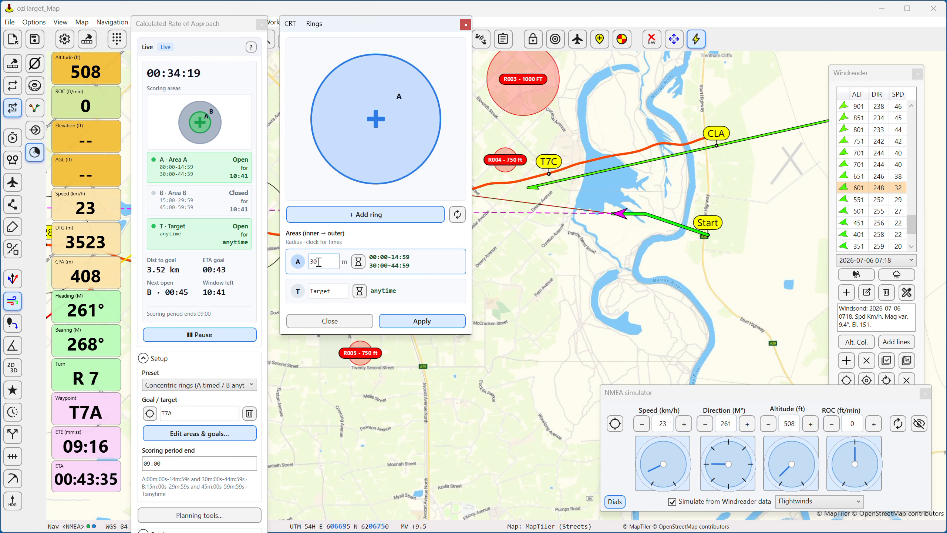
left_click(358, 262)
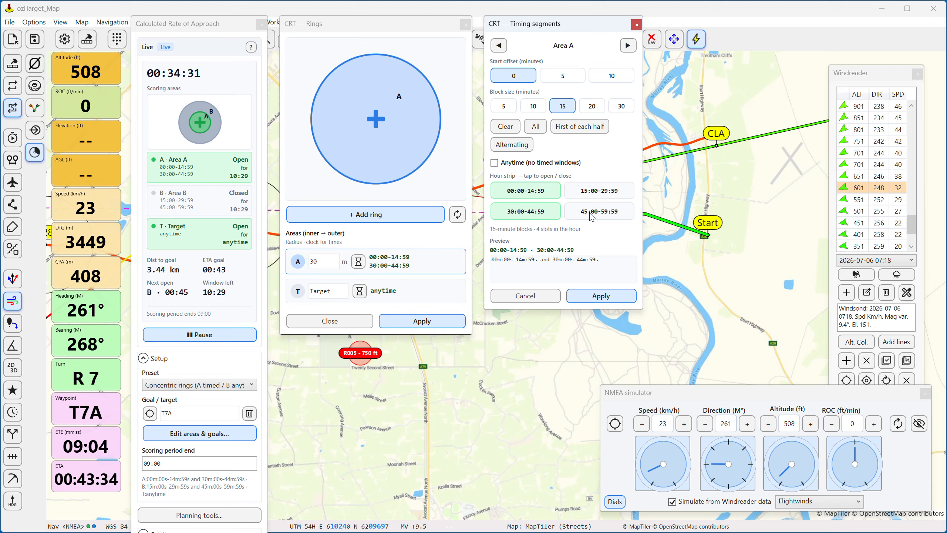
left_click(597, 298)
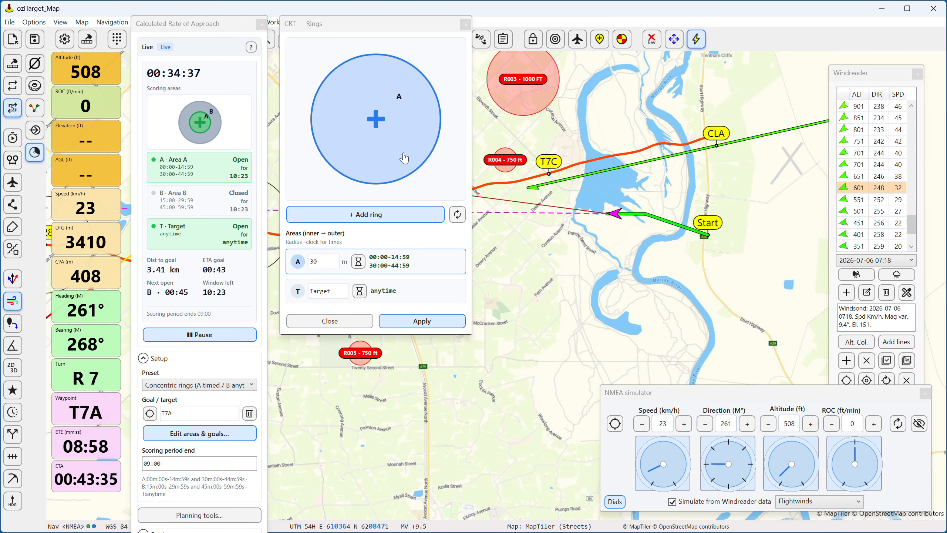
left_click(420, 323)
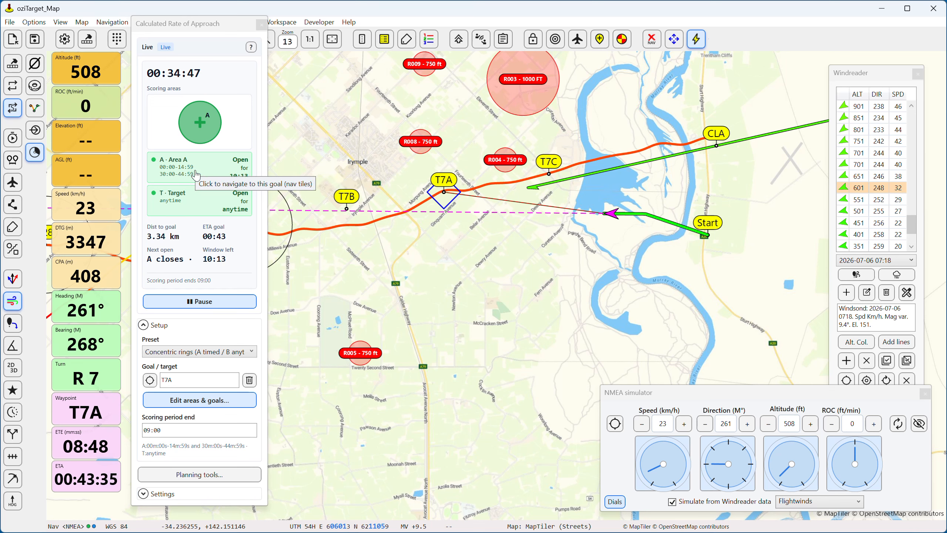
- Change ring A's open windows to 15:00-29:59 and 45:00-59:59 only, and apply the timing and ring layout
left_click(205, 403)
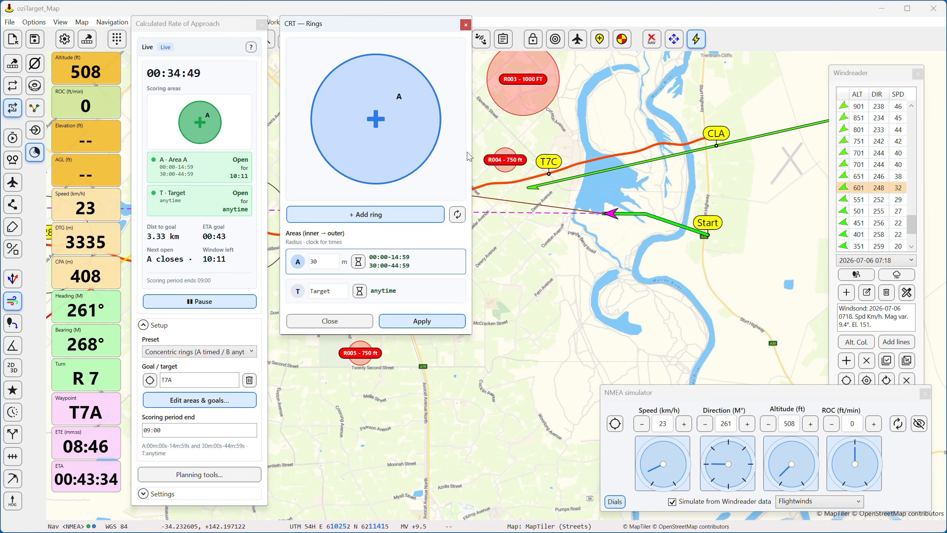
left_click(359, 261)
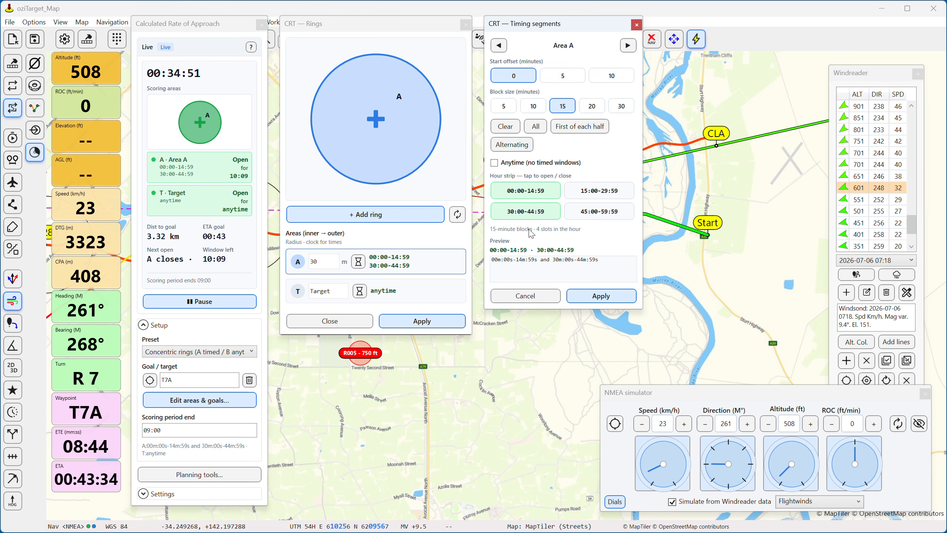
left_click(567, 196)
left_click(565, 216)
left_click(548, 217)
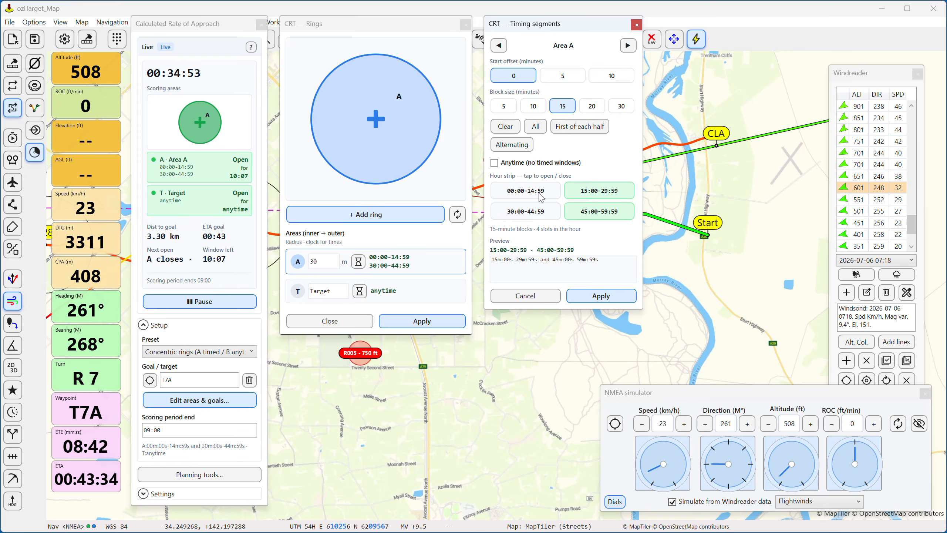
left_click(525, 190)
left_click(594, 298)
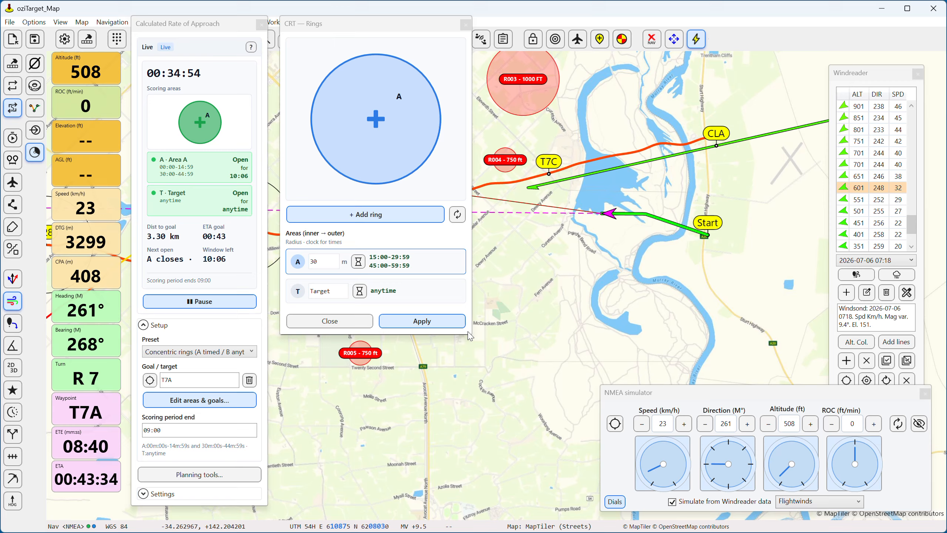
left_click(421, 321)
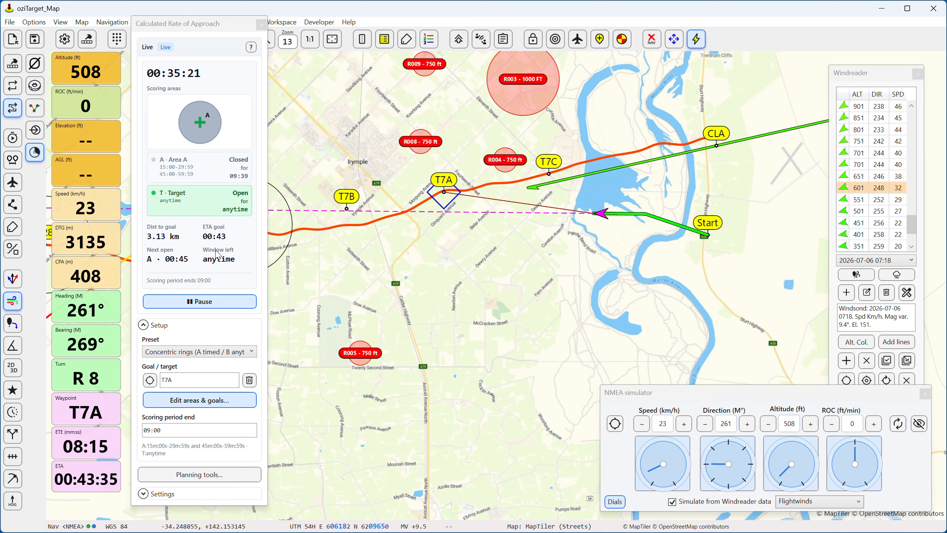
- Switch the scoring preset to Multiple targets and navigate to goal T7B
left_click(190, 352)
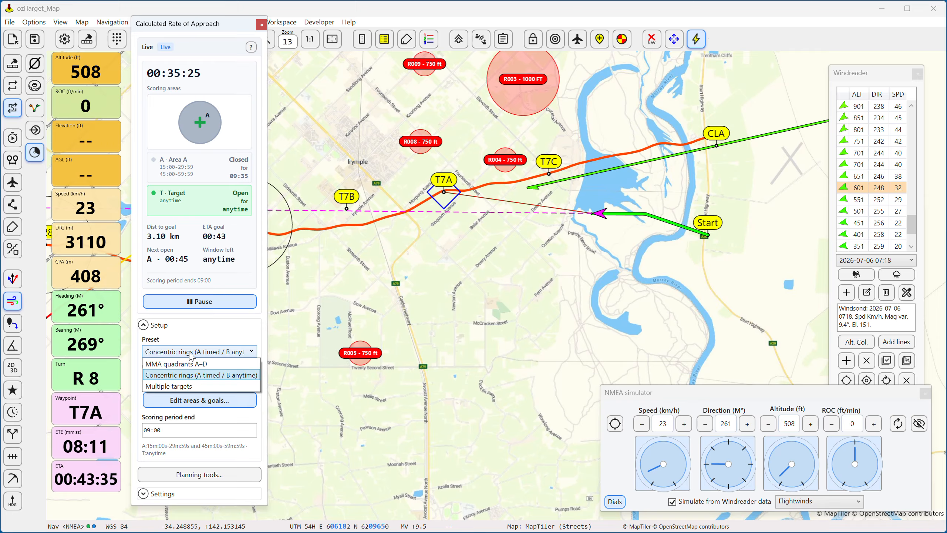
left_click(170, 386)
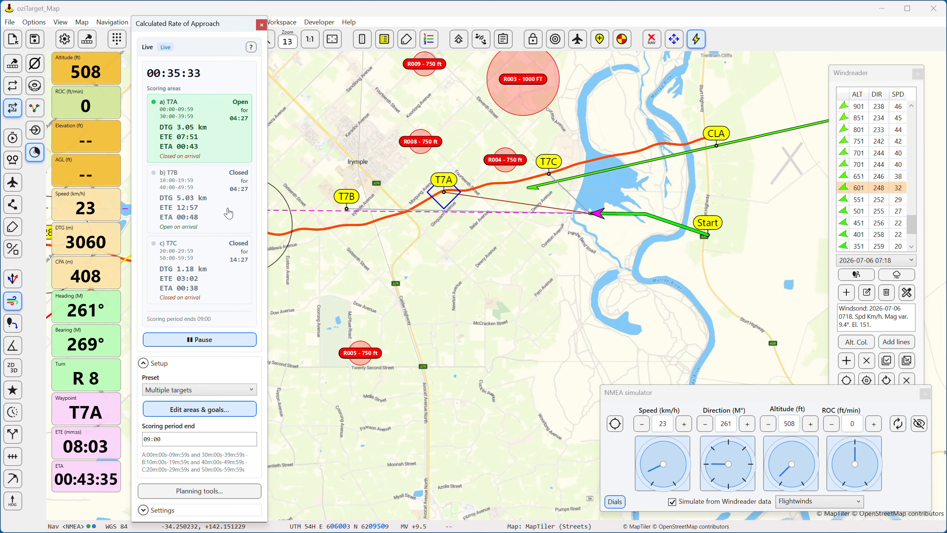
left_click(217, 215)
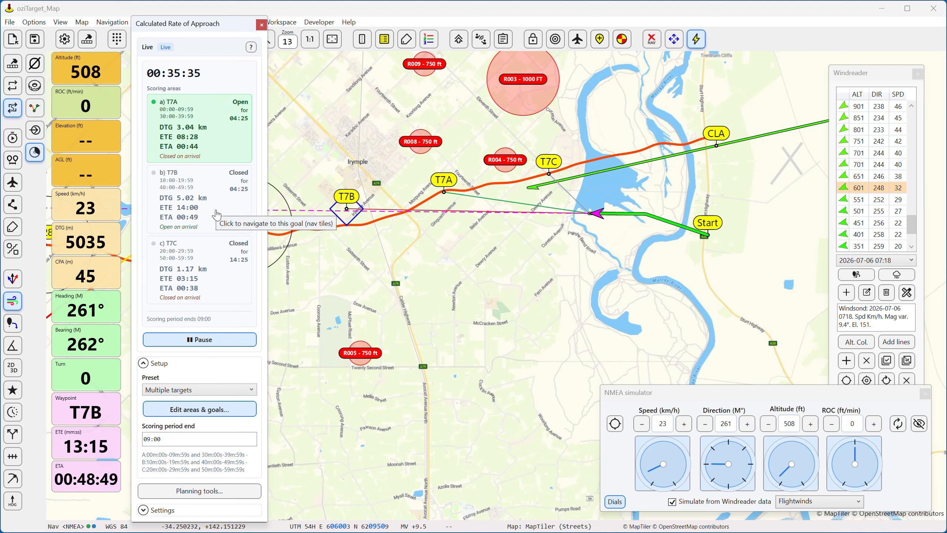